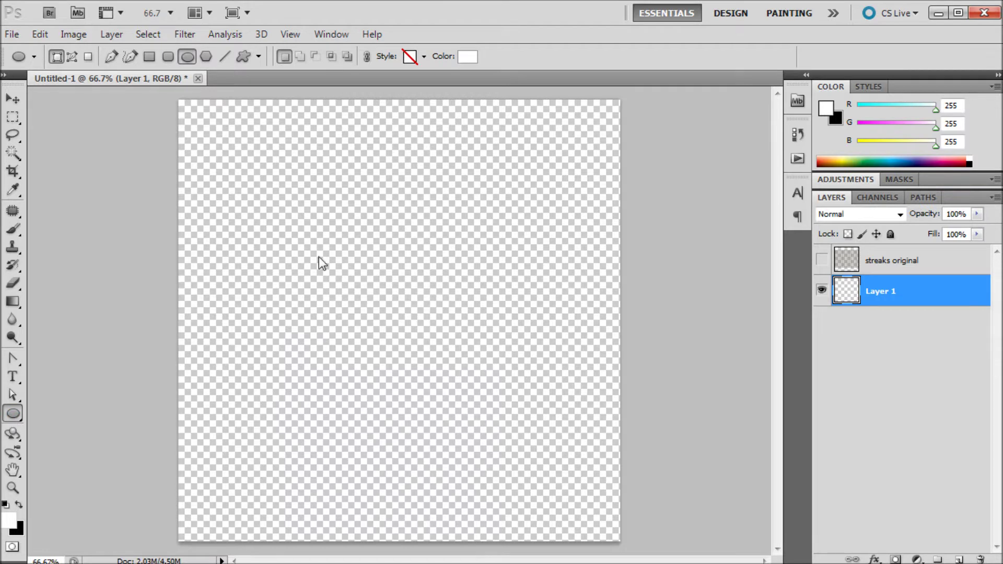
Step: Draw a white circle shape layer near the canvas centre and nudge it into place
left_click_drag(315, 248, 562, 403)
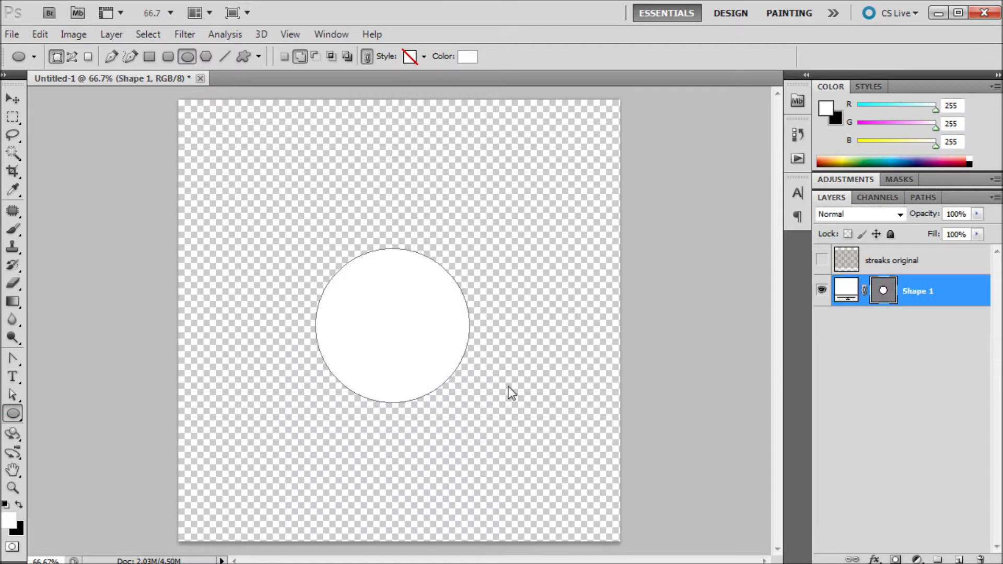
left_click(12, 99)
left_click_drag(350, 313, 351, 332)
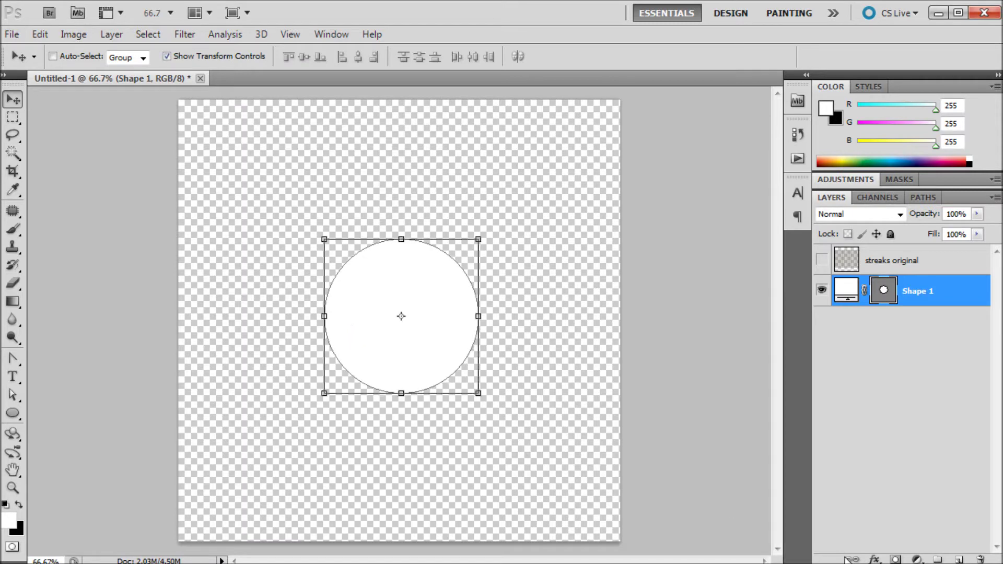
Step: Add a Gradient Overlay to the circle with Radial style and Reverse checked
left_click(875, 559)
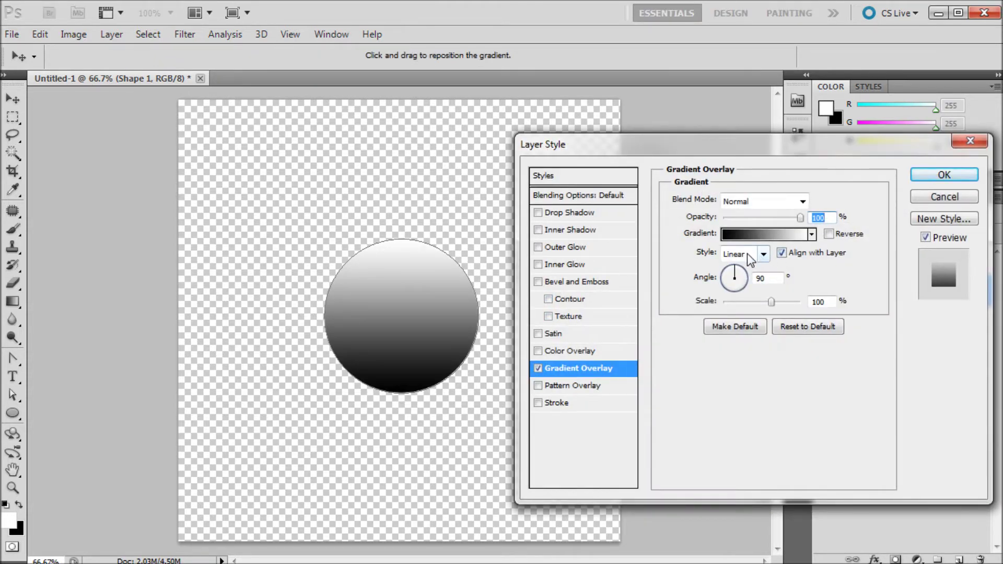
left_click(760, 255)
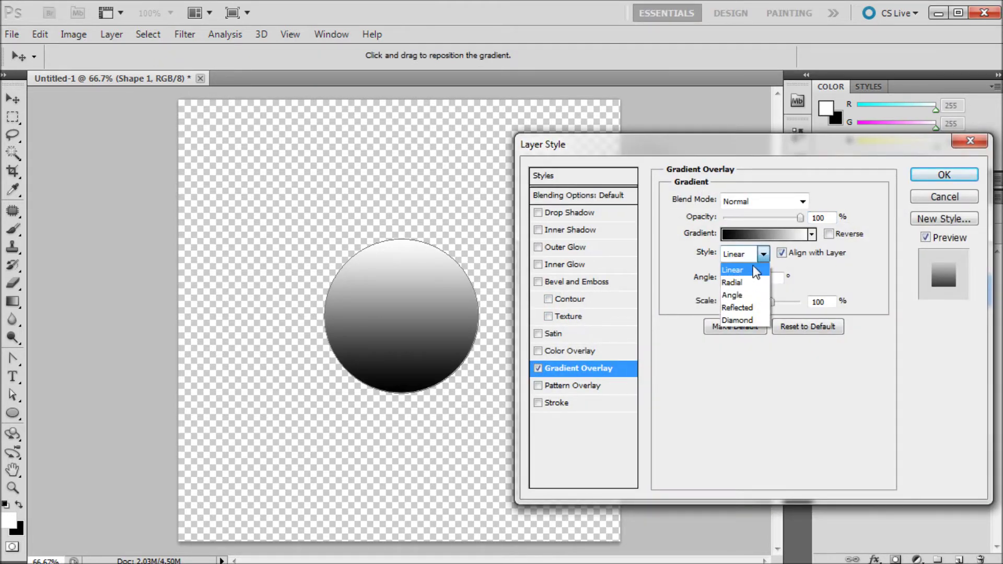
left_click(752, 282)
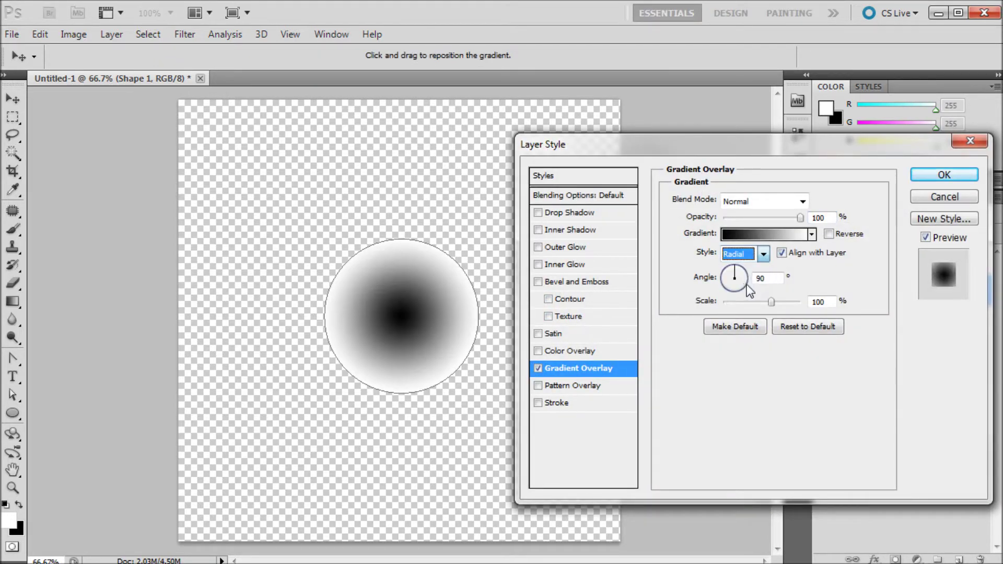
left_click(829, 234)
Step: Change the gradient's dark stop to gray 4f4f4f and apply the overlay
left_click(764, 236)
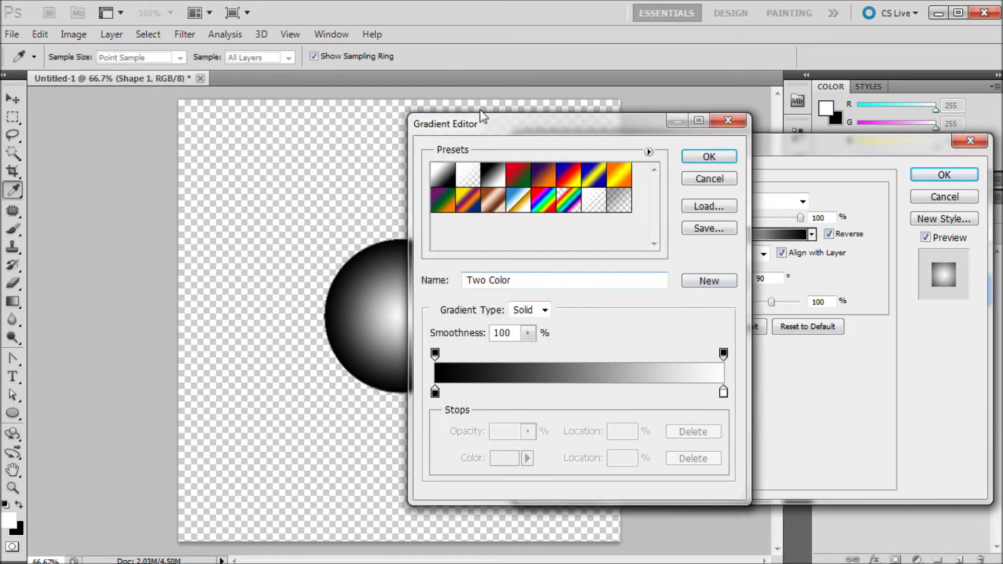
left_click_drag(483, 116, 530, 117)
double_click(482, 393)
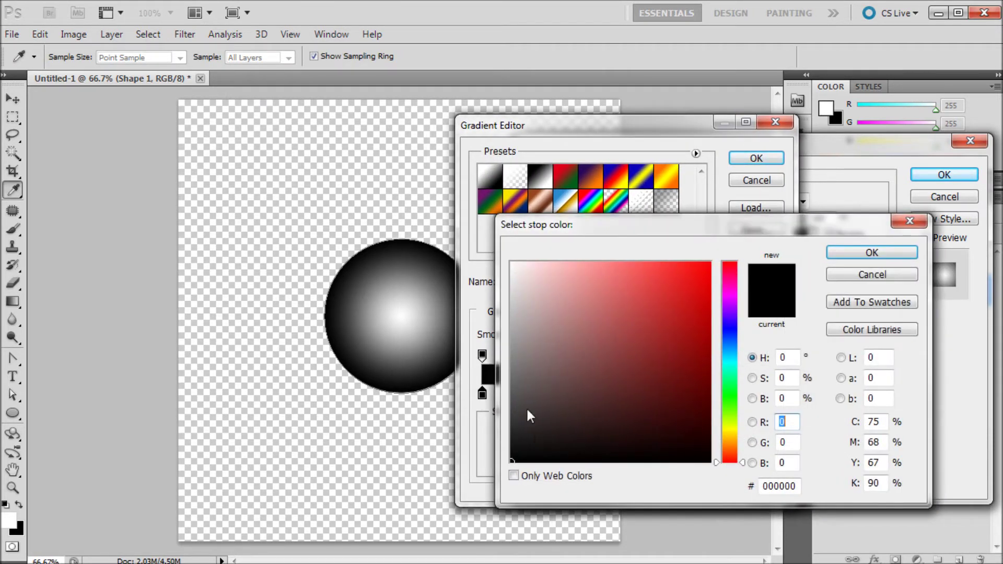
left_click_drag(515, 418, 512, 400)
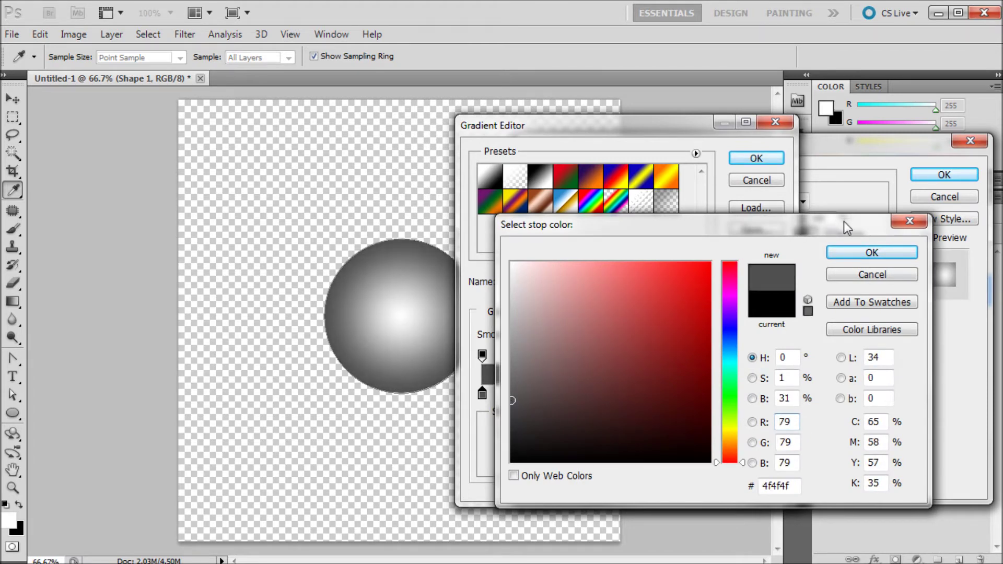
left_click(849, 255)
left_click(756, 158)
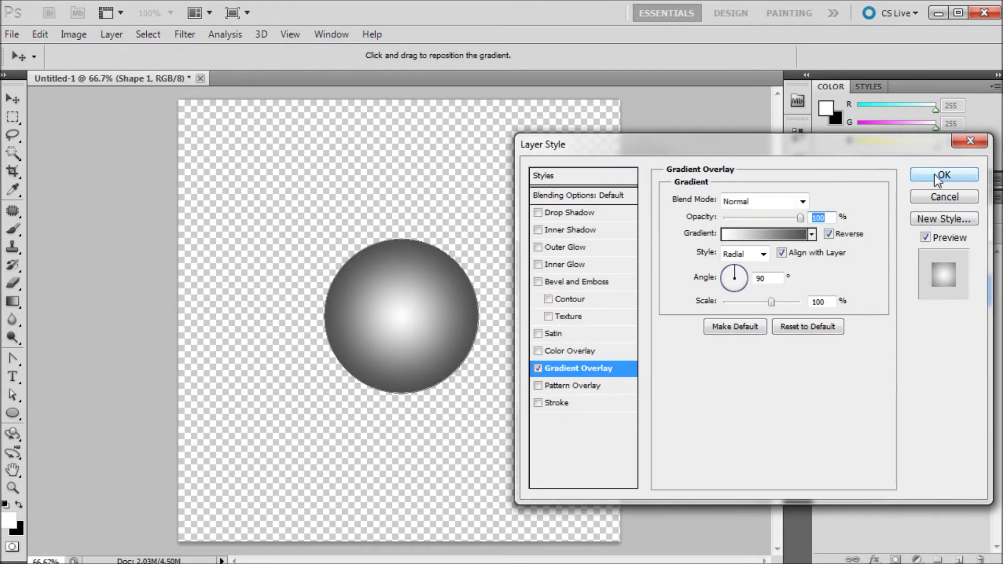
left_click(938, 177)
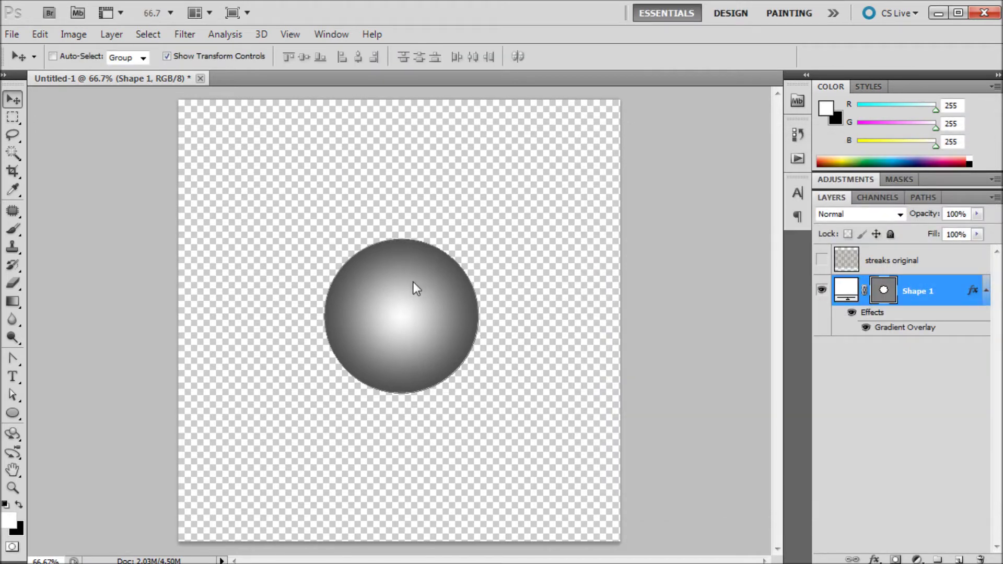
Step: Shift the sphere slightly left, preview the streaks original layer, then hide it and reselect Shape 1
left_click_drag(412, 281, 406, 283)
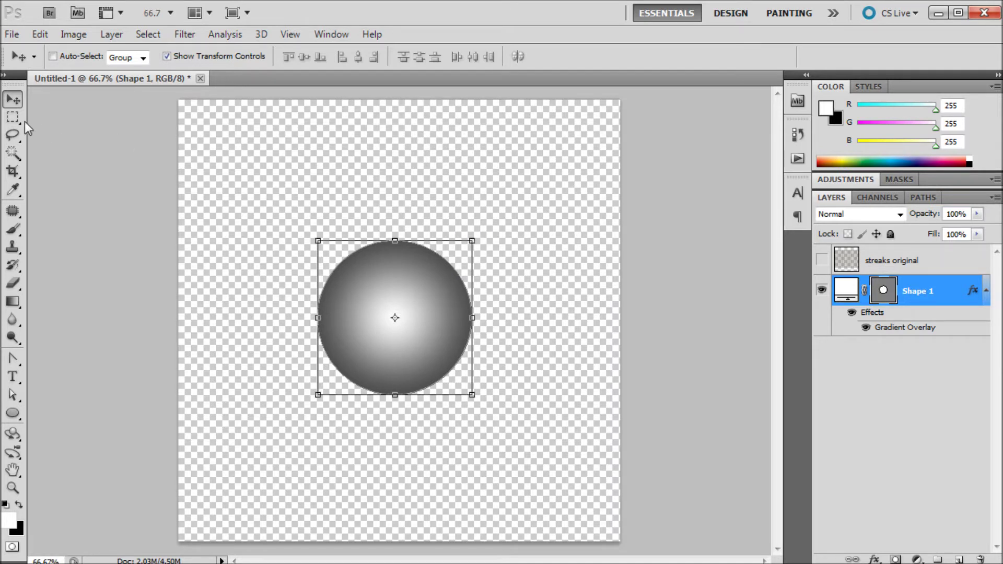
left_click(895, 256)
left_click(823, 259)
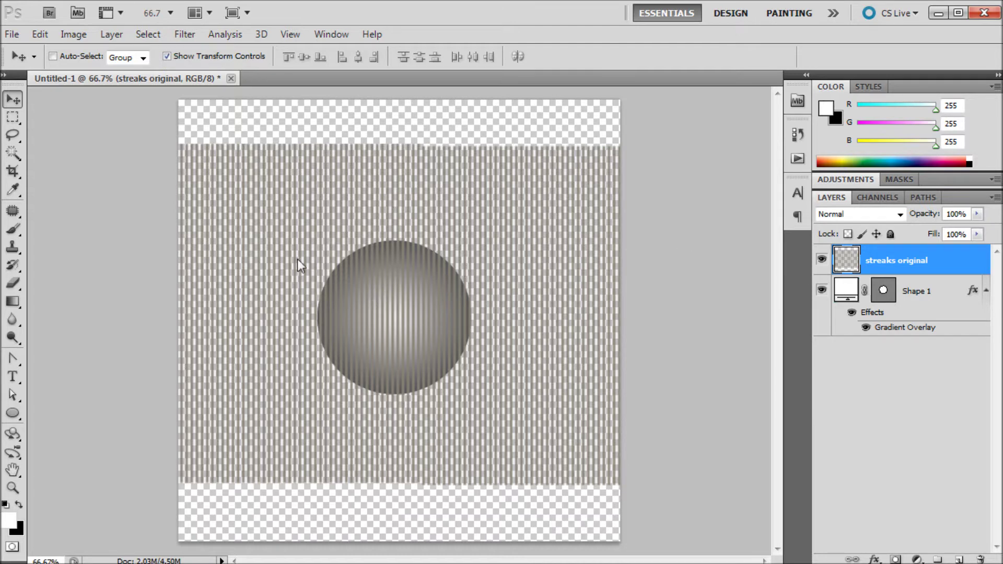
left_click(822, 258)
left_click(822, 259)
left_click(824, 265)
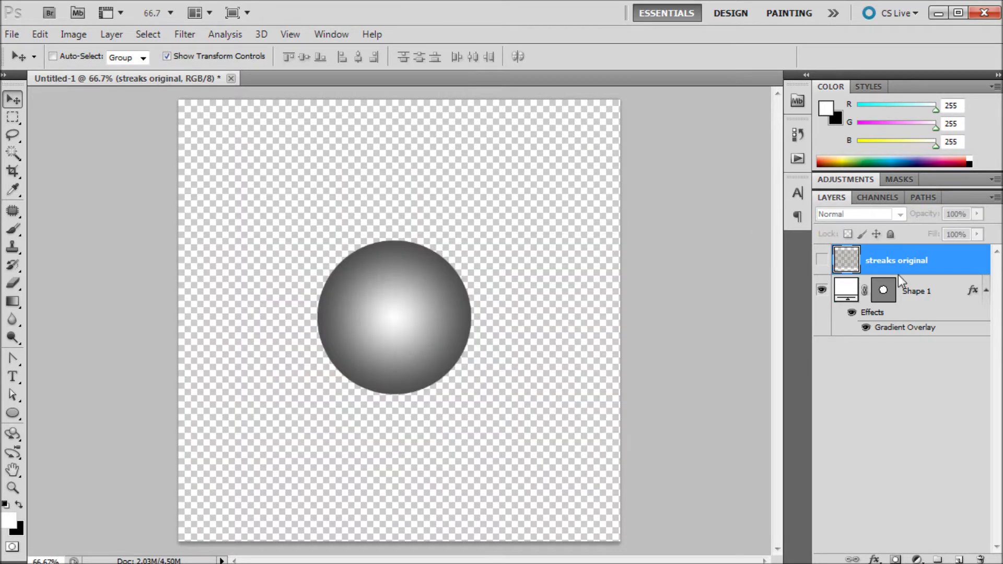
left_click(909, 289)
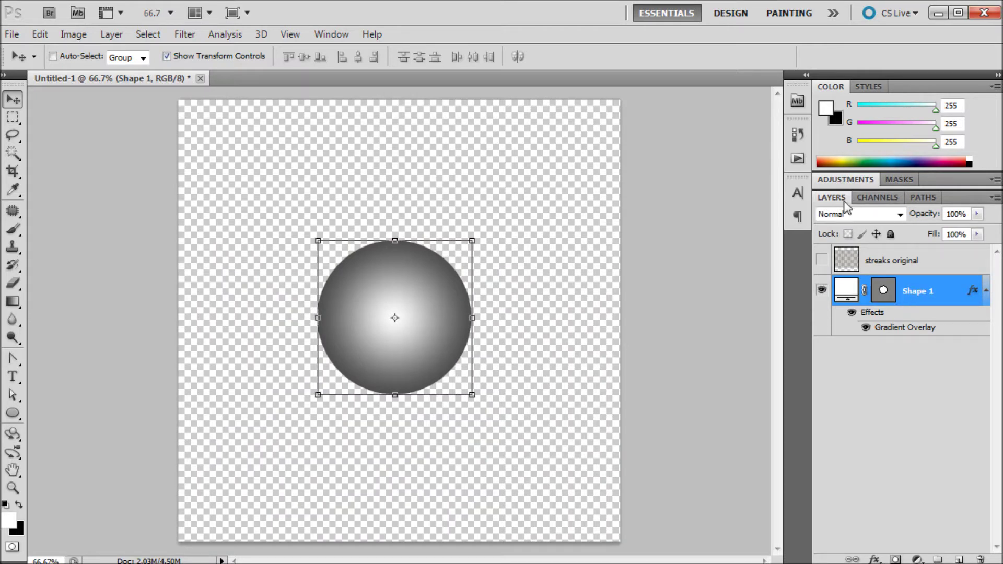
Step: Bring up the Channels panel and compare the Red, Green and Blue channels individually
left_click(871, 197)
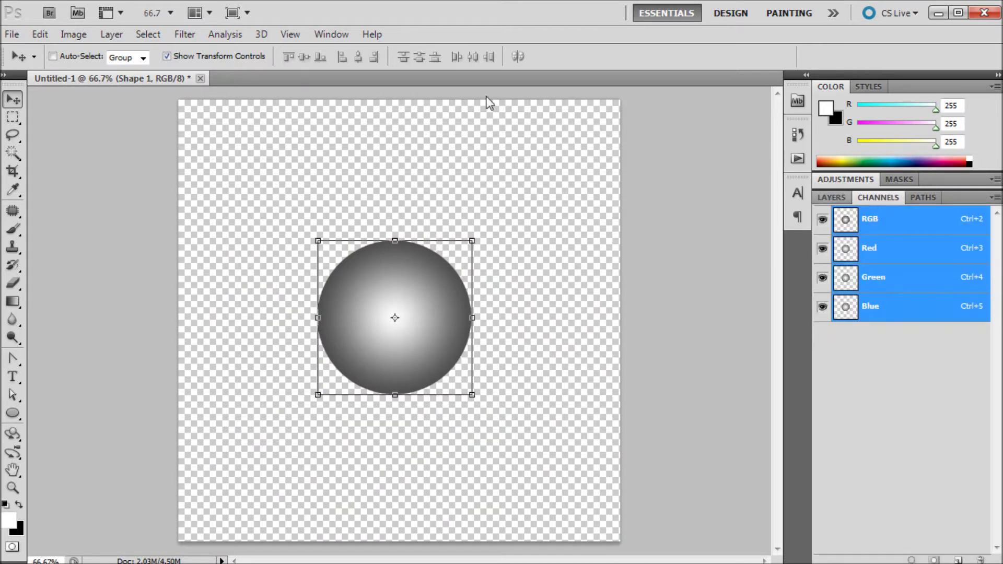
left_click(337, 35)
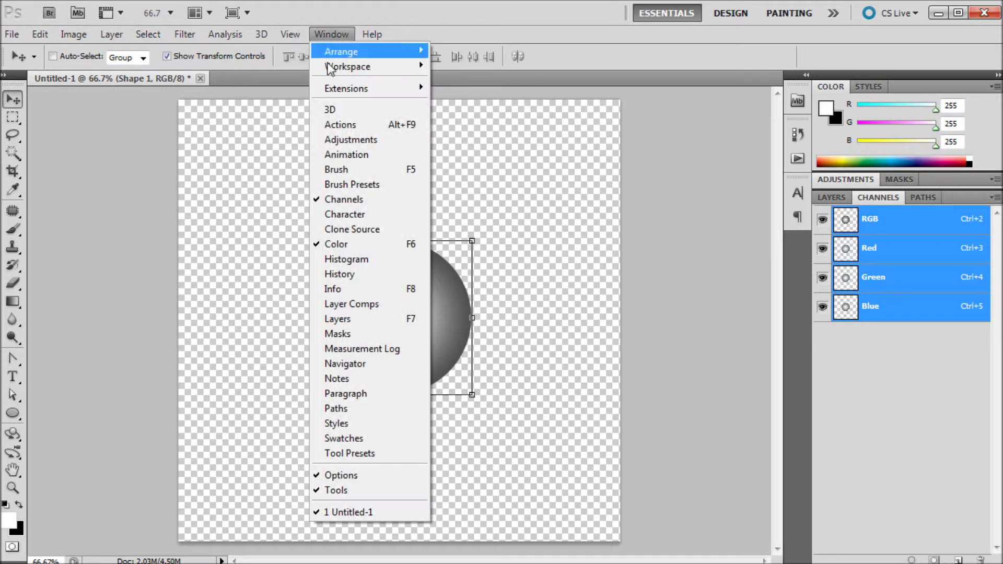
left_click(564, 51)
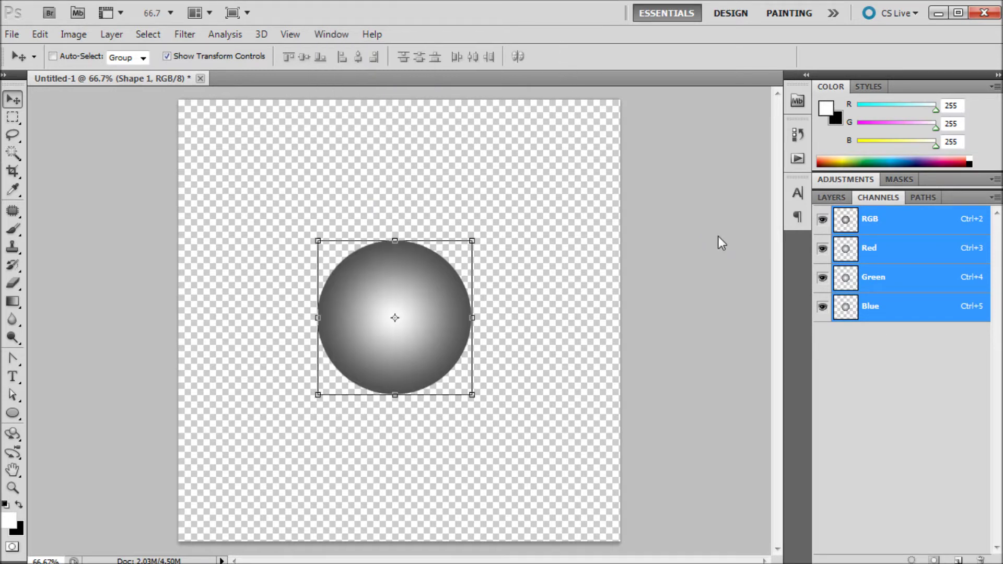
left_click(870, 251)
left_click(871, 281)
left_click(876, 304)
left_click(886, 272)
left_click(886, 247)
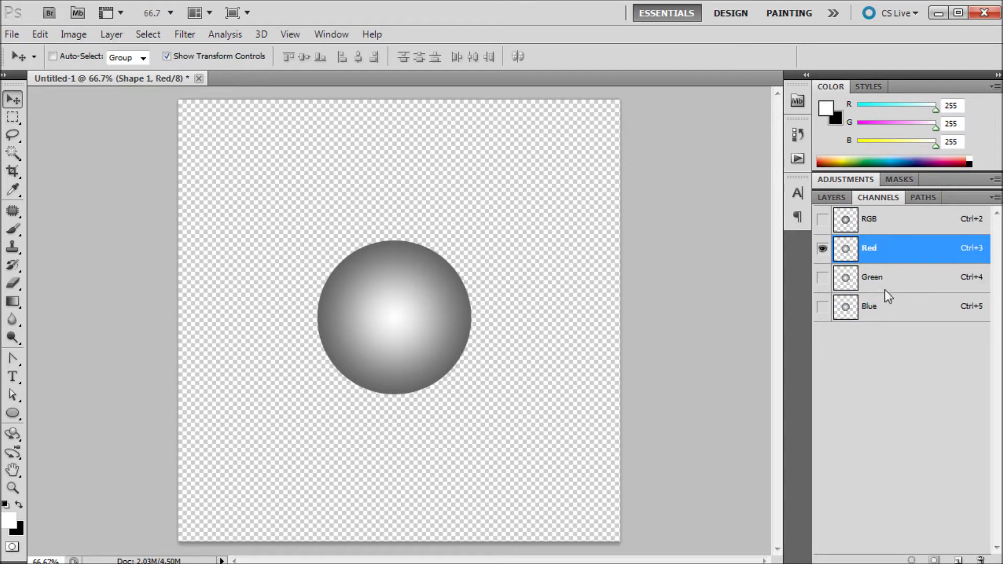
left_click(886, 278)
left_click(886, 297)
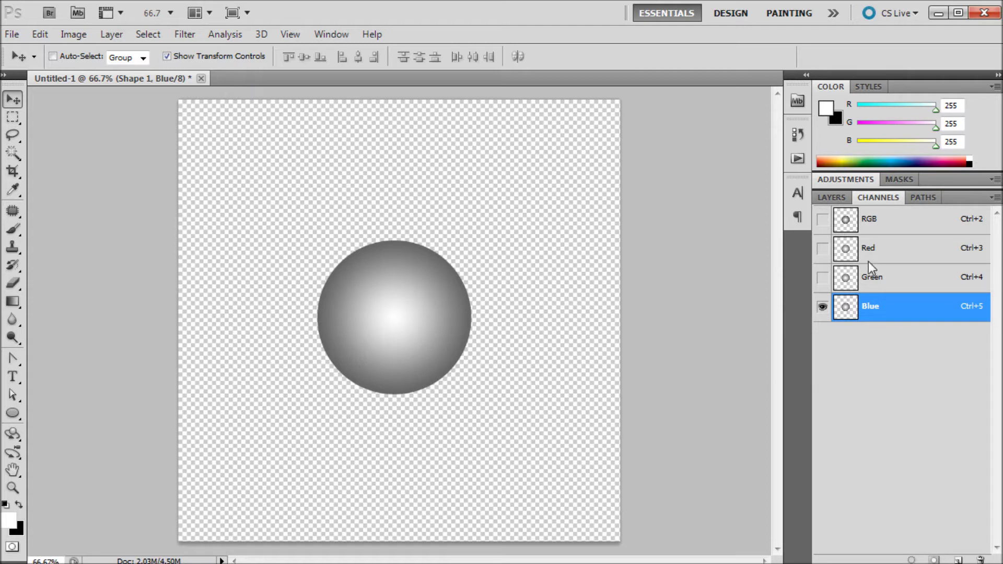
Step: Compare the Red, Green and Blue channels again and return to the composite RGB view
left_click(869, 257)
left_click(877, 276)
left_click(875, 307)
left_click(876, 275)
left_click(867, 255)
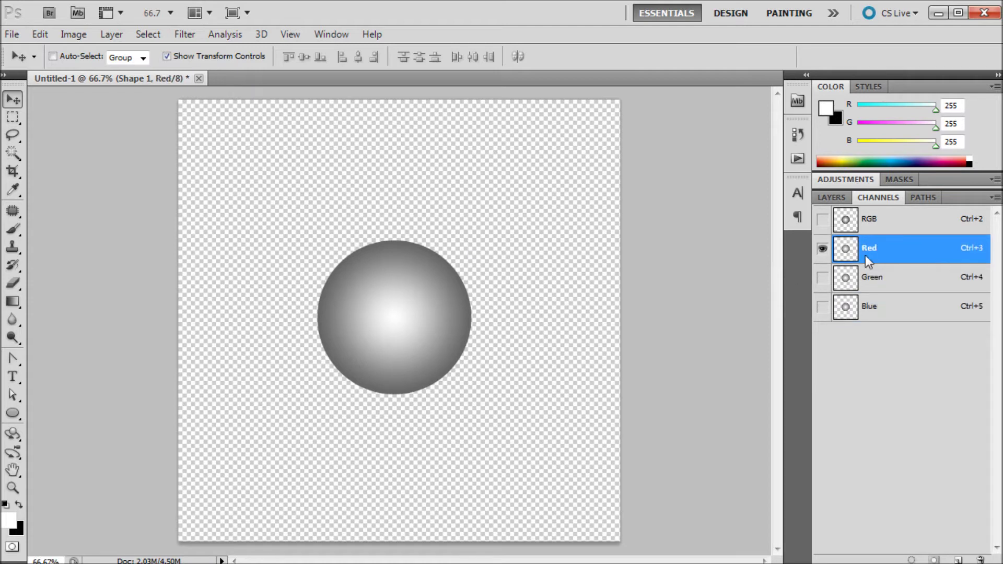
left_click(868, 225)
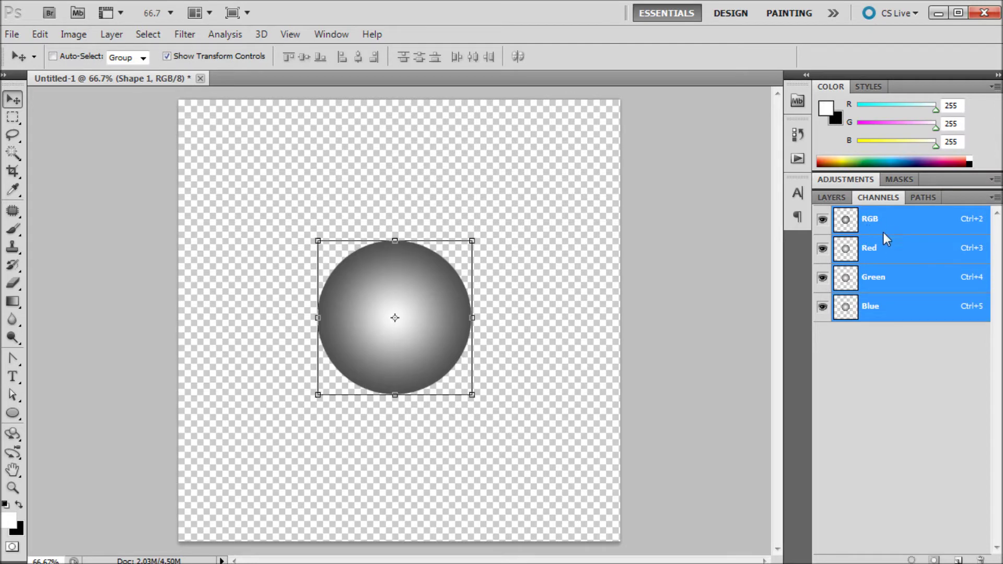
Step: Cycle through the Red and Green channels once more, finishing with the Blue channel selected
left_click(875, 251)
left_click(879, 277)
left_click(878, 306)
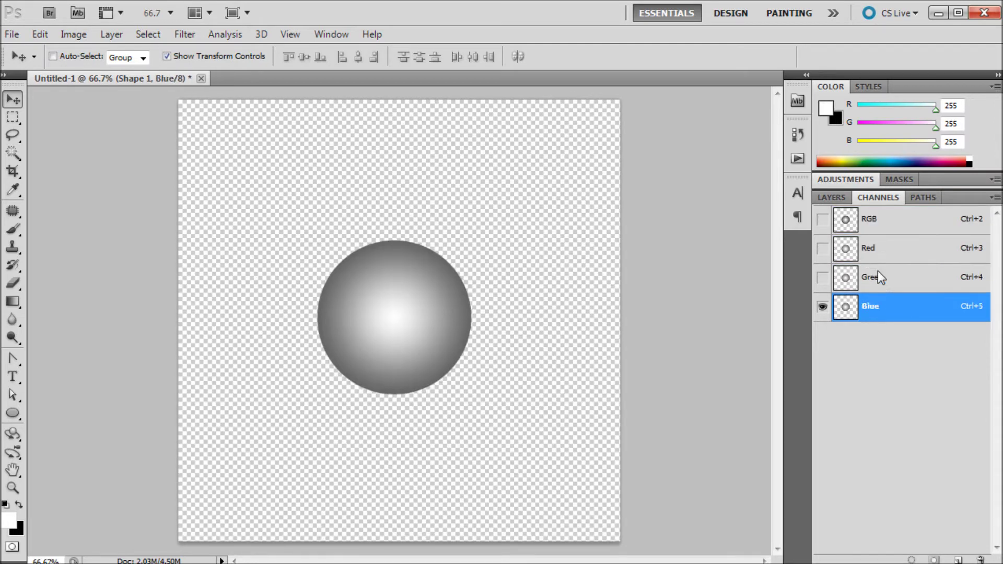
left_click(878, 277)
left_click(877, 252)
left_click(883, 278)
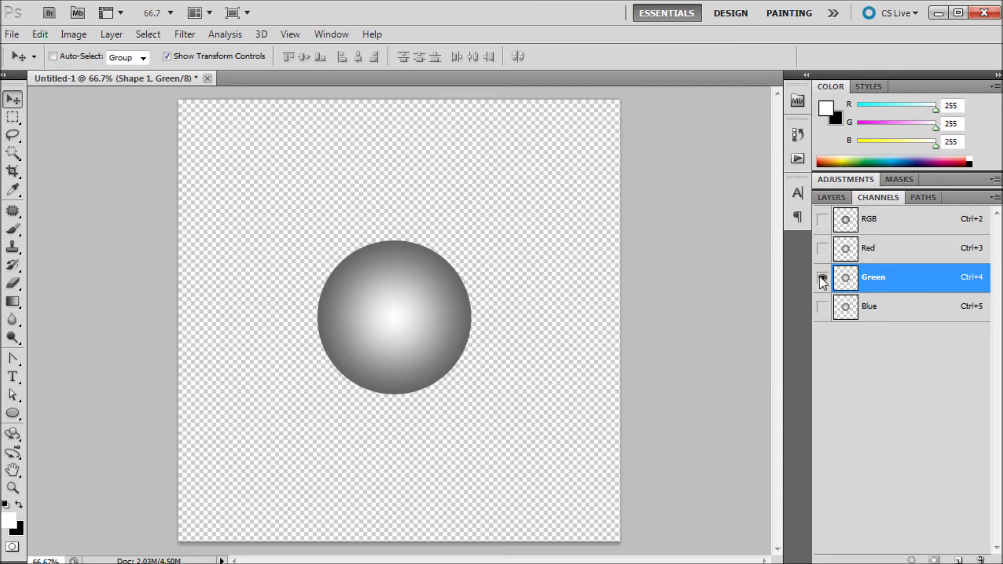
left_click(879, 316)
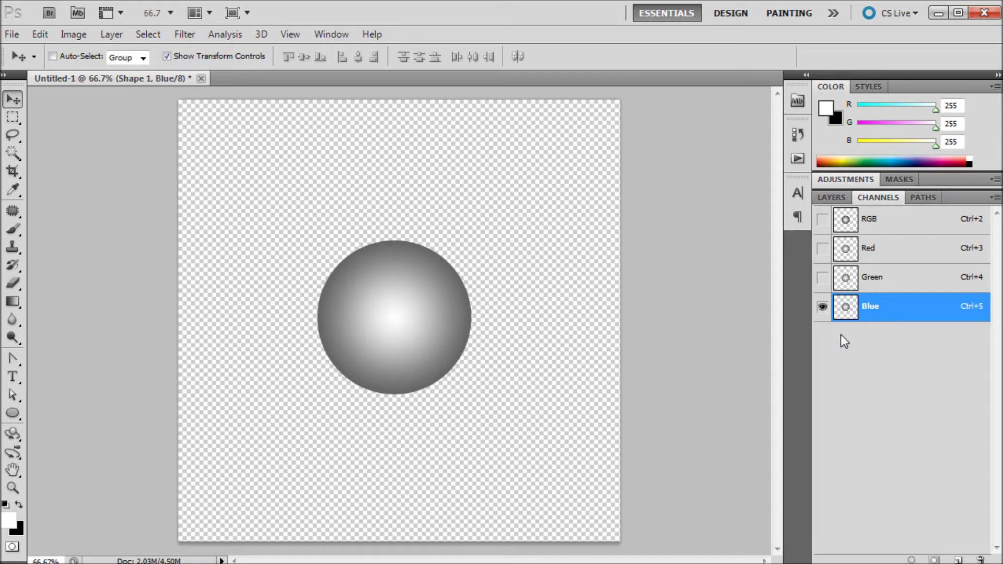
right_click(870, 306)
Step: Duplicate the Blue channel with Document set to New, creating Untitled-2 with Alpha 1
left_click(870, 316)
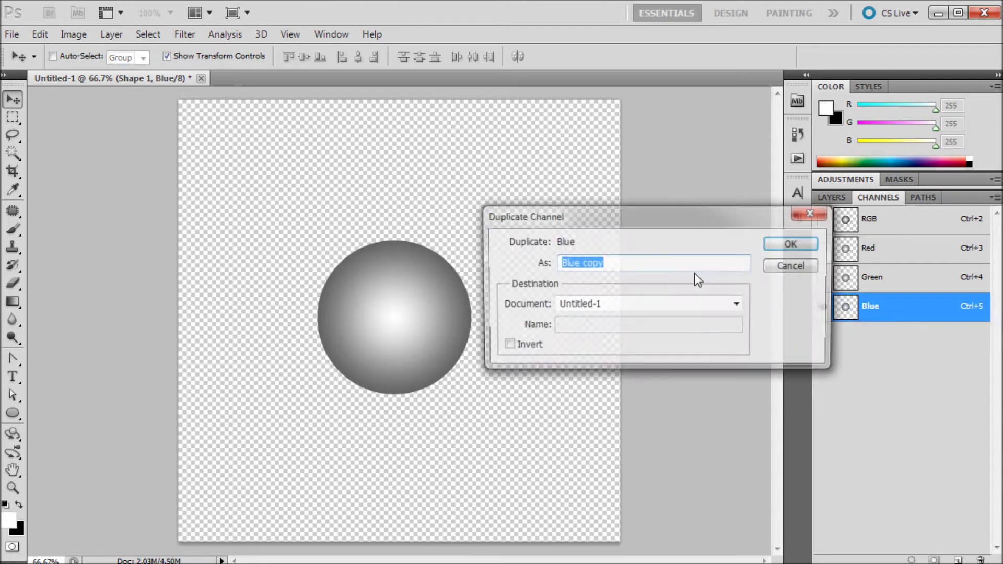
left_click_drag(622, 227, 474, 250)
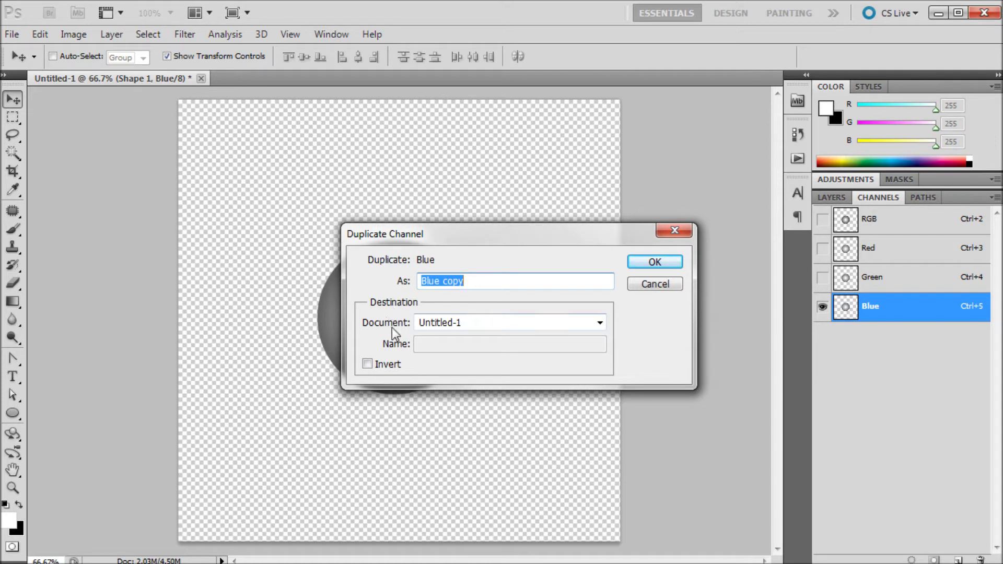
left_click(550, 321)
left_click(516, 347)
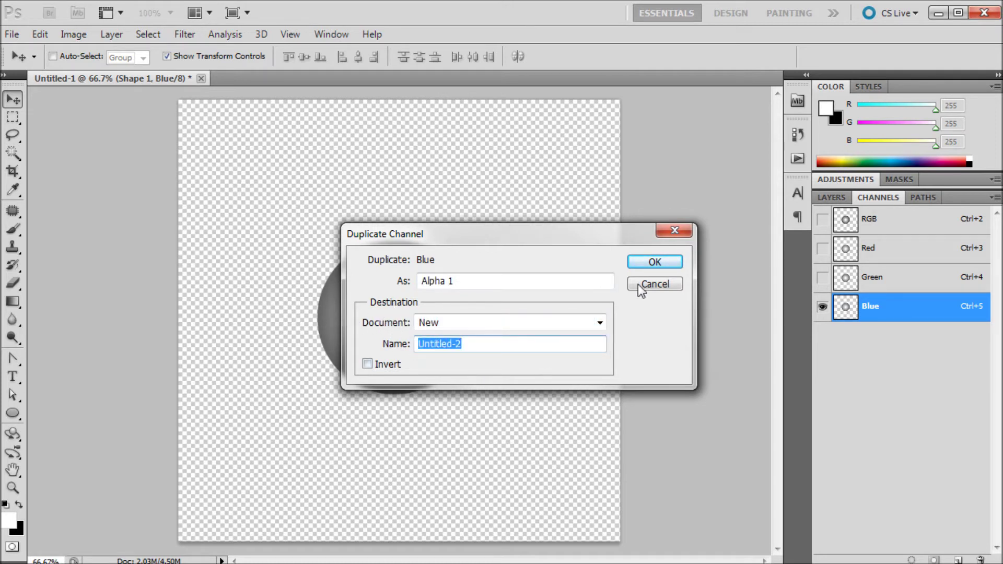
left_click(653, 267)
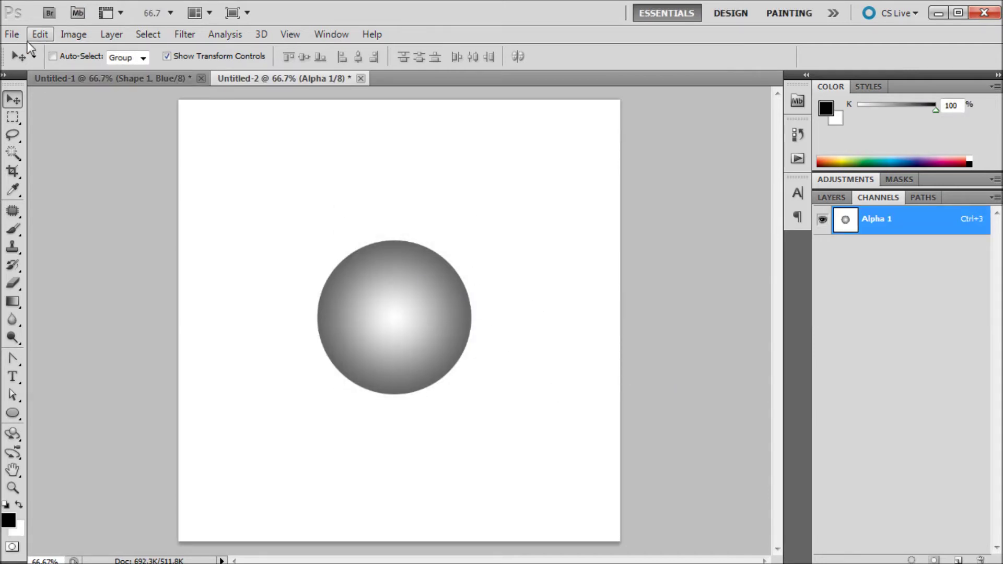
Step: Save the new grayscale document as displacementmap.psd on the Desktop, overwriting the existing file
left_click(12, 34)
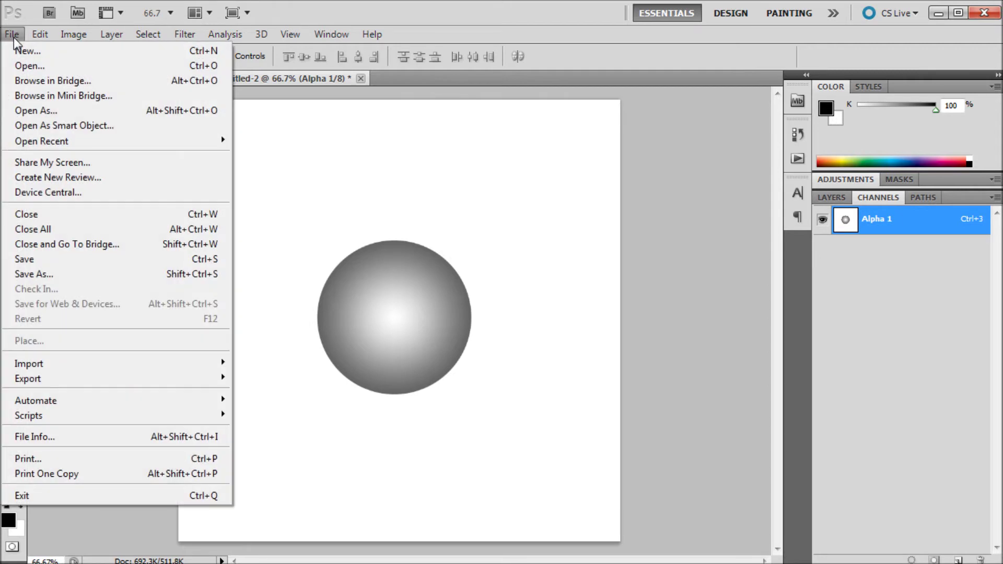
left_click(76, 274)
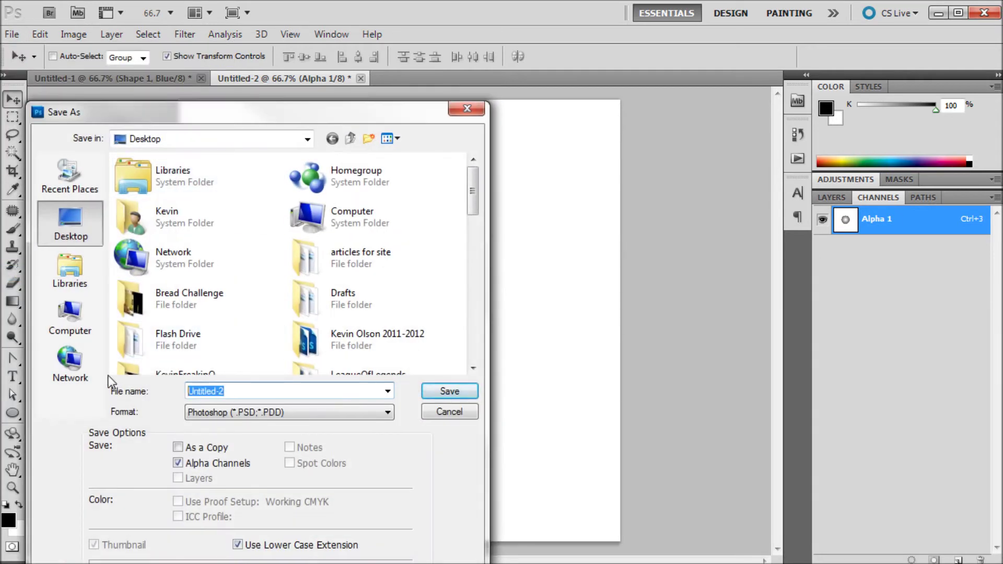
type("d")
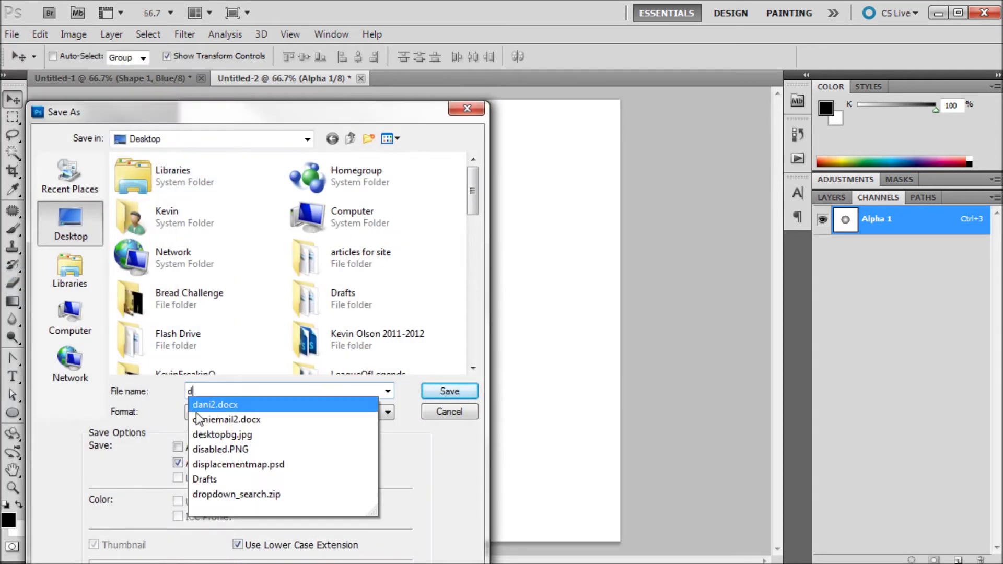
left_click(240, 464)
left_click(454, 393)
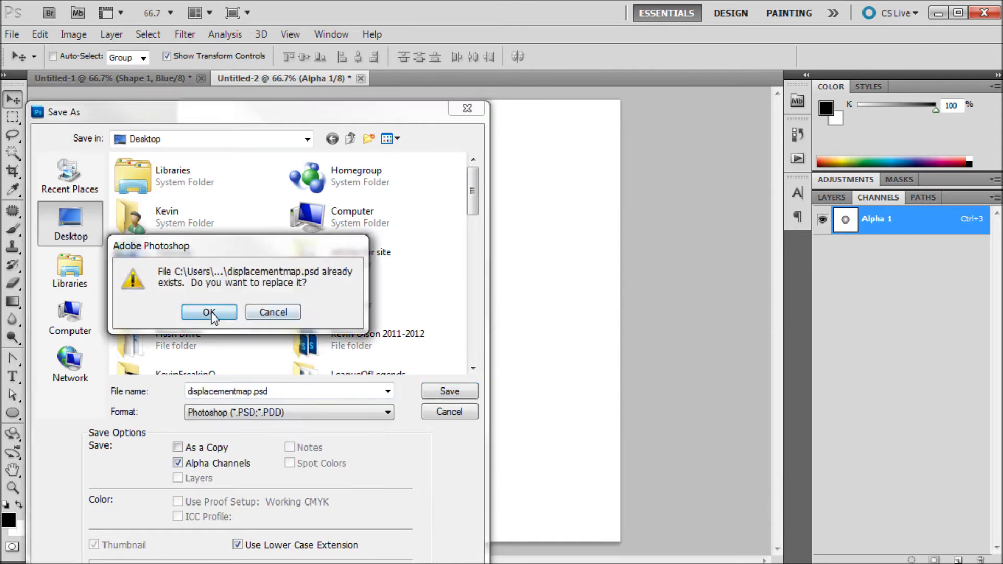
left_click(209, 313)
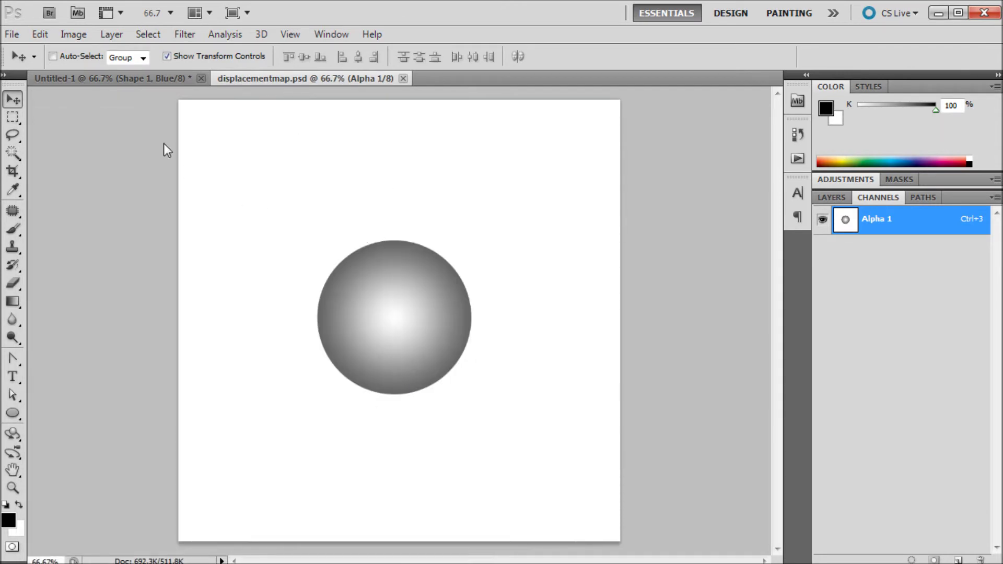
Step: Return to the Untitled-1 document and reselect the composite RGB channel
left_click(107, 81)
left_click(312, 79)
left_click(98, 79)
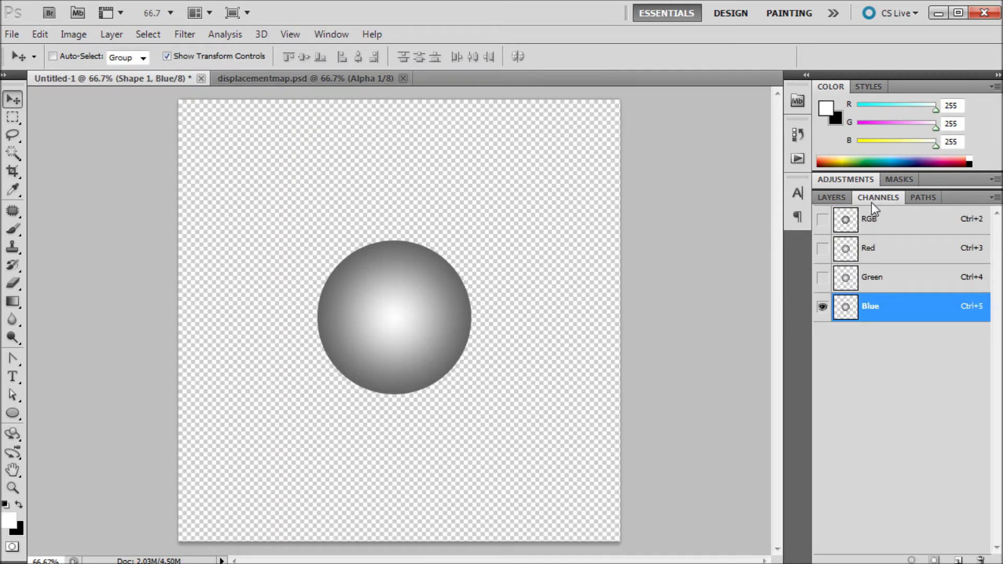
left_click(896, 227)
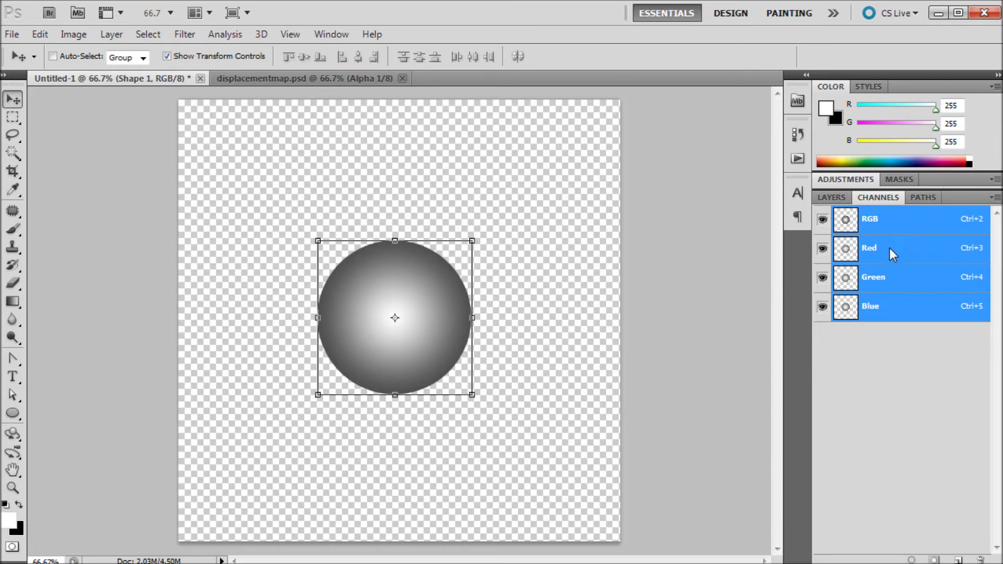
Step: In the Layers panel, select the streaks original layer and make it visible
left_click(836, 199)
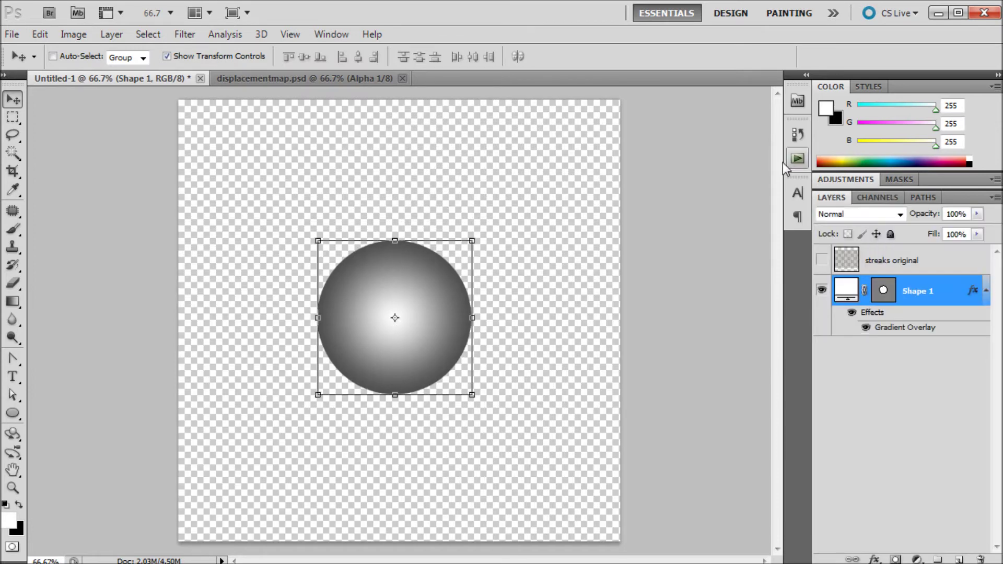
left_click(889, 260)
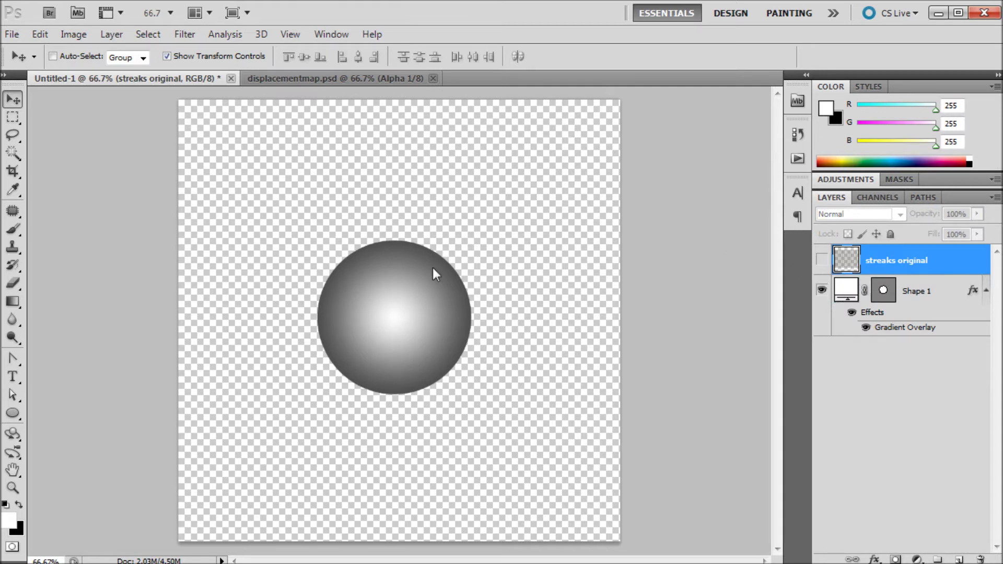
left_click(821, 260)
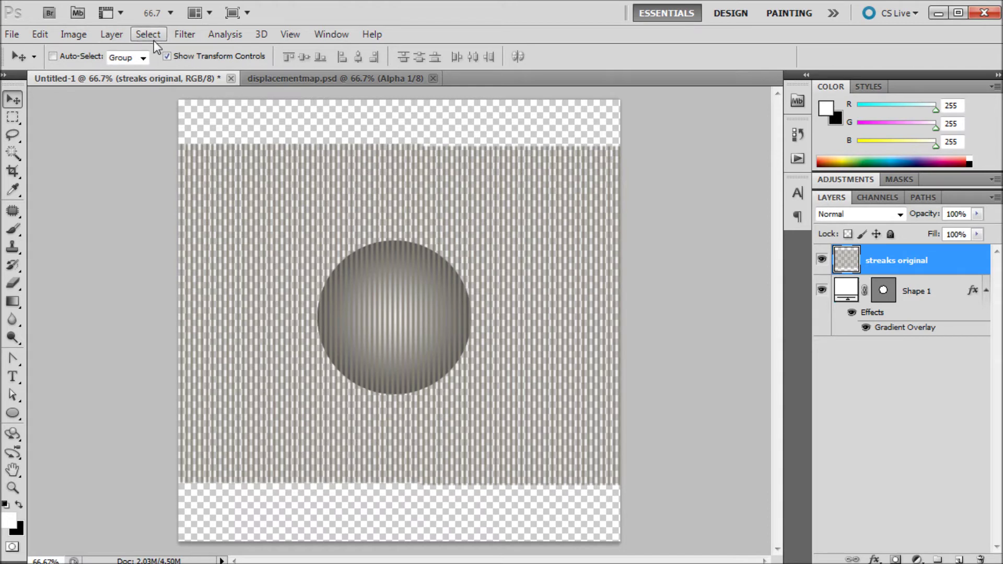
Step: Run Filter > Distort > Displace on the streaks layer with 40 horizontal and vertical scale
left_click(173, 36)
mouse_move(214, 208)
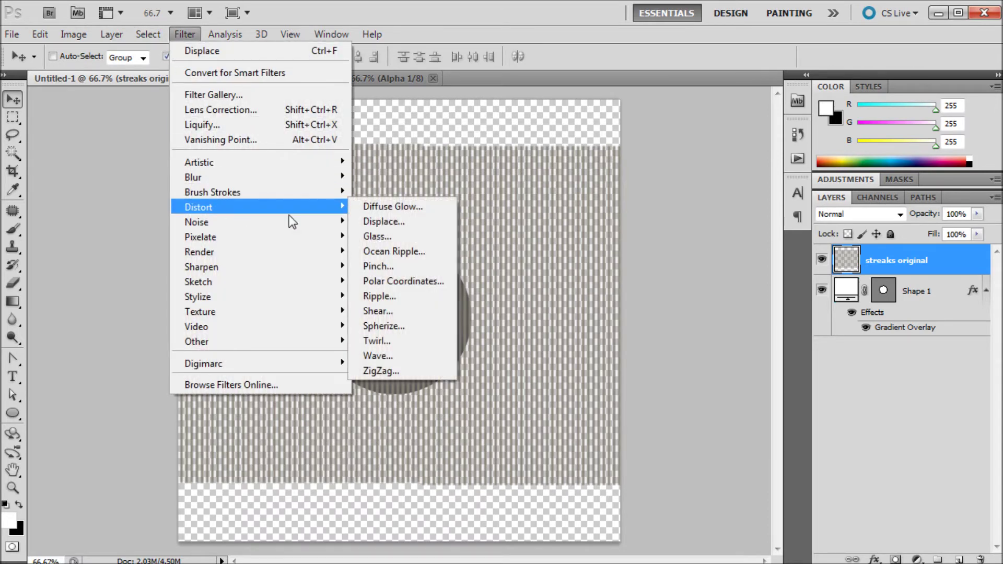
left_click(378, 221)
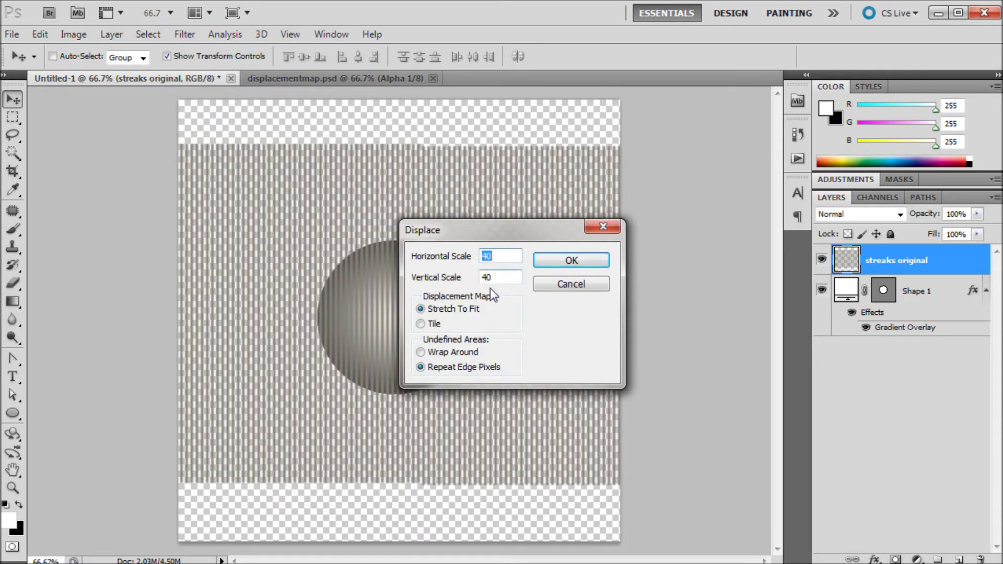
left_click_drag(434, 236, 528, 247)
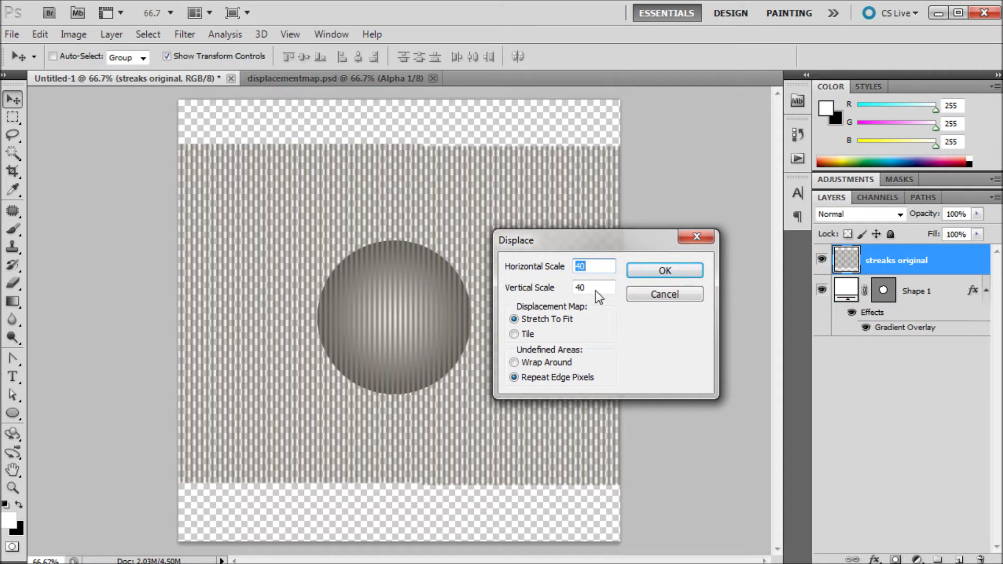
key("Tab")
left_click(579, 287)
left_click(656, 273)
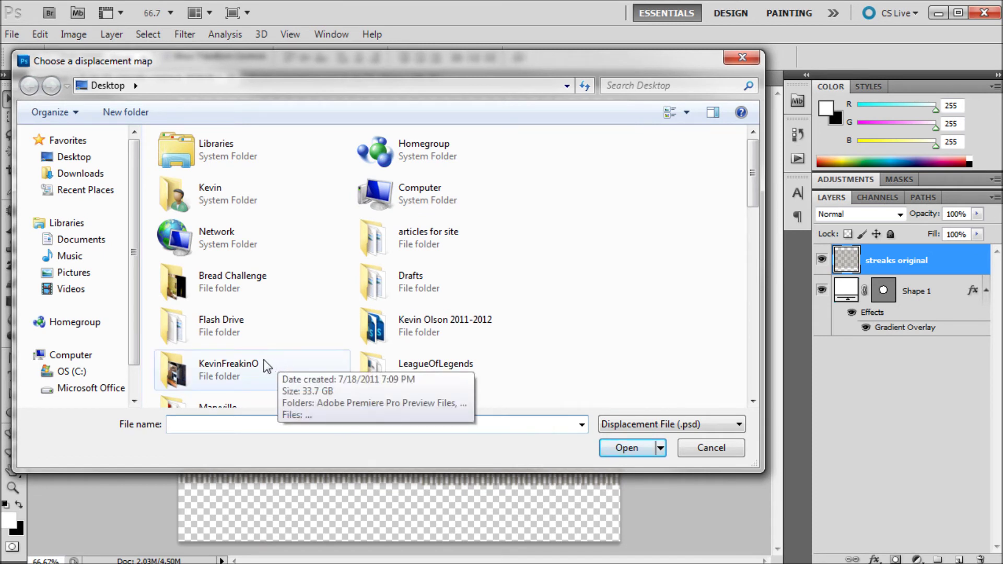
Step: Choose displacementmap.psd from the Desktop as the Displace map and apply it
type("d")
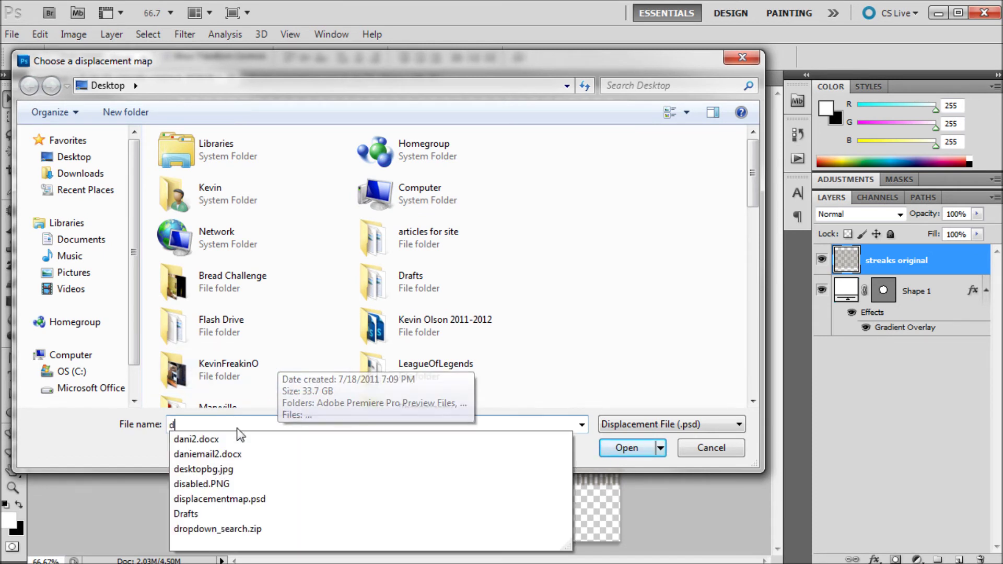
left_click(221, 498)
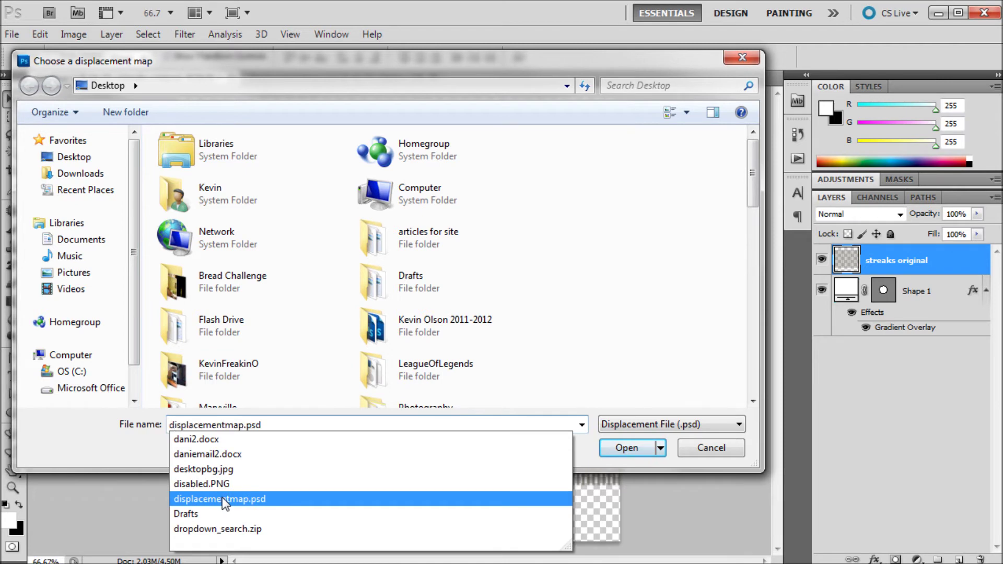
left_click(606, 447)
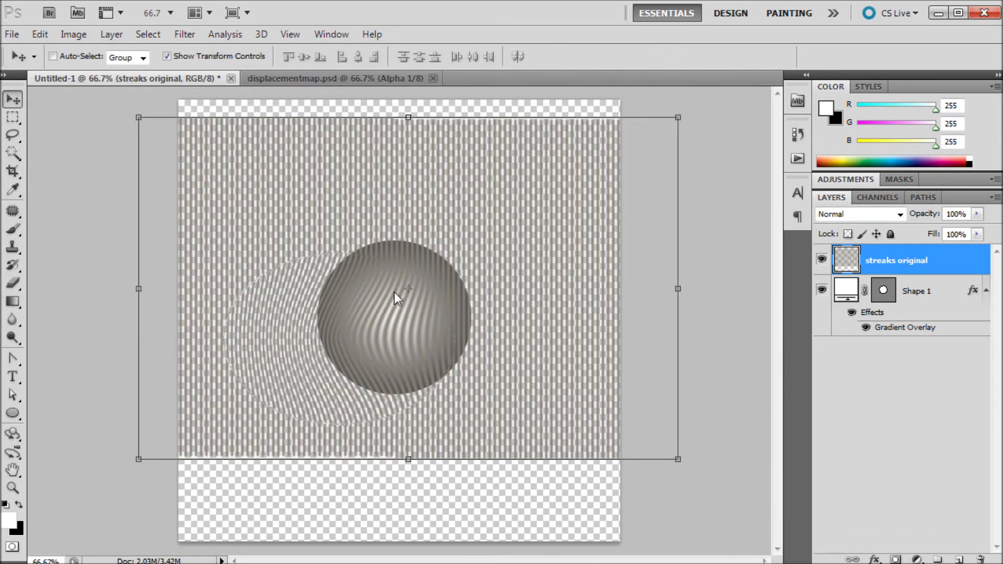
Step: Move the streaks layer and scale it to 111.38%, placing the warped area over the sphere
mouse_move(302, 416)
left_mouse_down()
mouse_move(328, 381)
mouse_move(349, 396)
mouse_move(341, 390)
left_mouse_up()
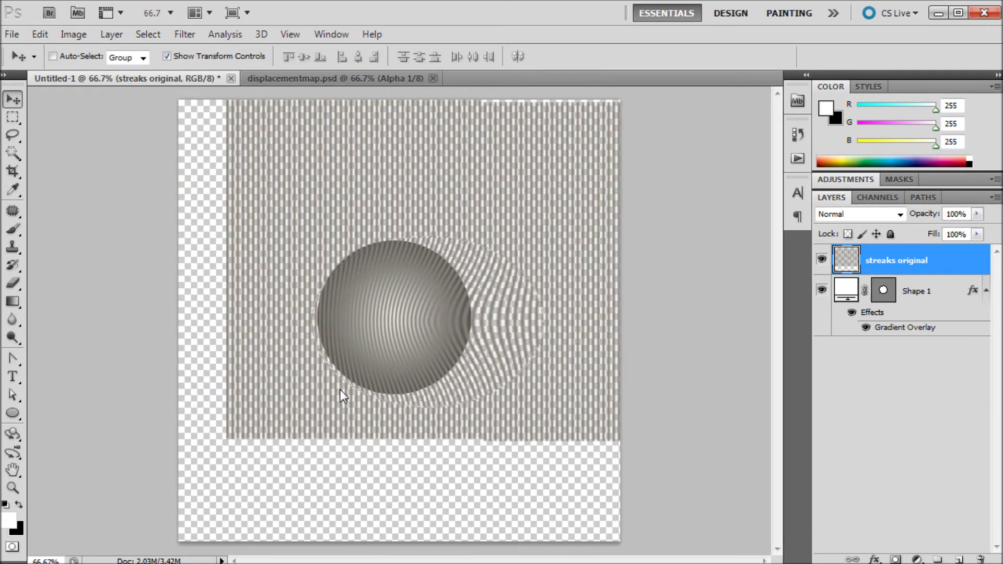
key("ctrl+t")
left_click_drag(224, 440, 191, 458)
left_click_drag(247, 411, 255, 400)
left_click_drag(201, 447, 195, 451)
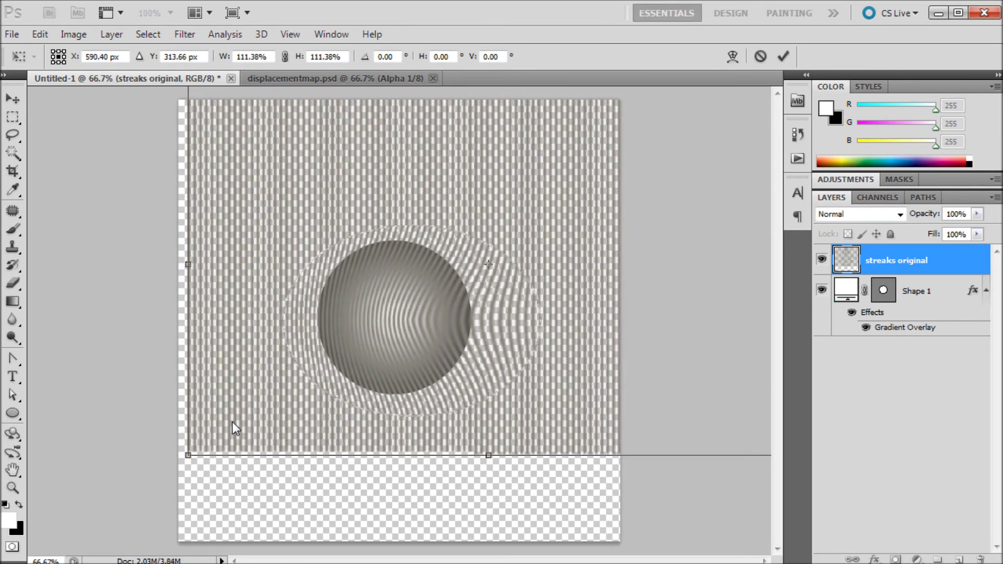
left_click_drag(232, 422, 241, 417)
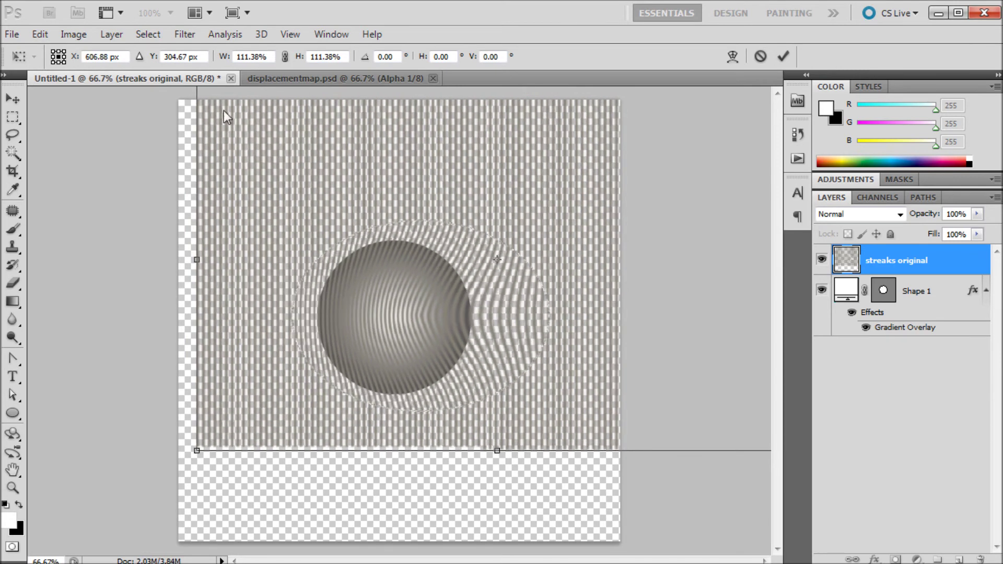
left_click(783, 58)
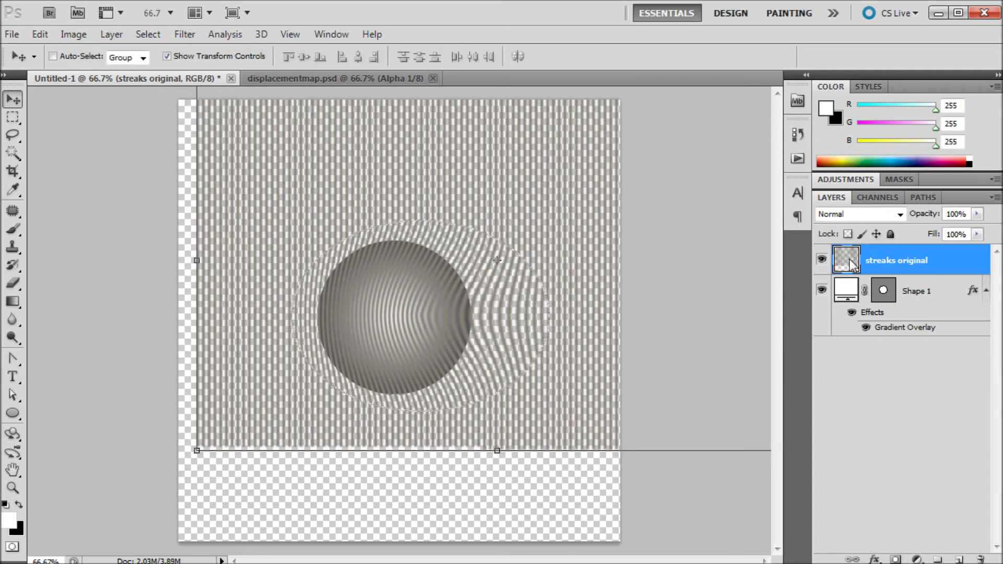
left_click_drag(12, 116, 41, 127)
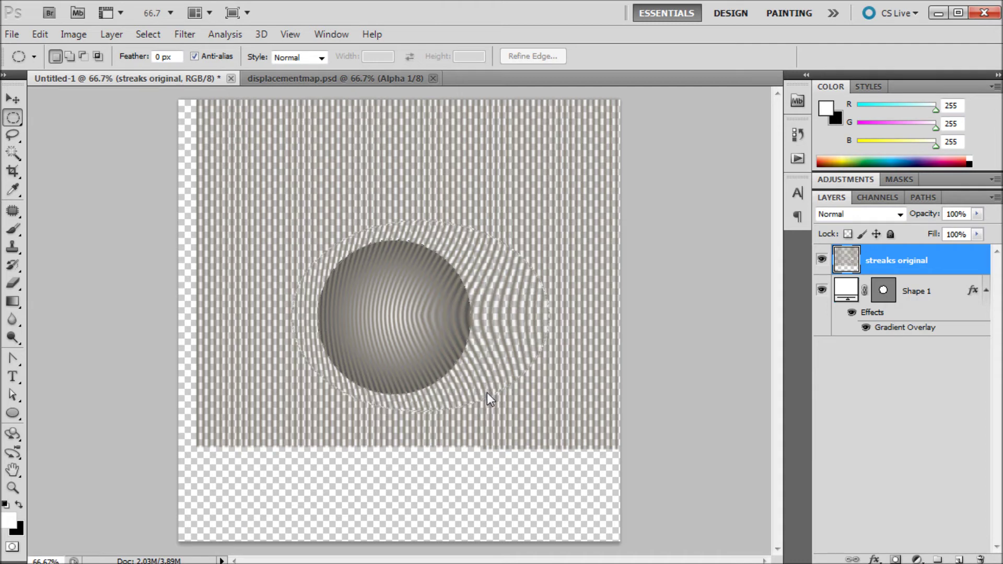
Step: Reselect the sphere's circle and add a layer mask to the streaks layer
key("ctrl+shift+d")
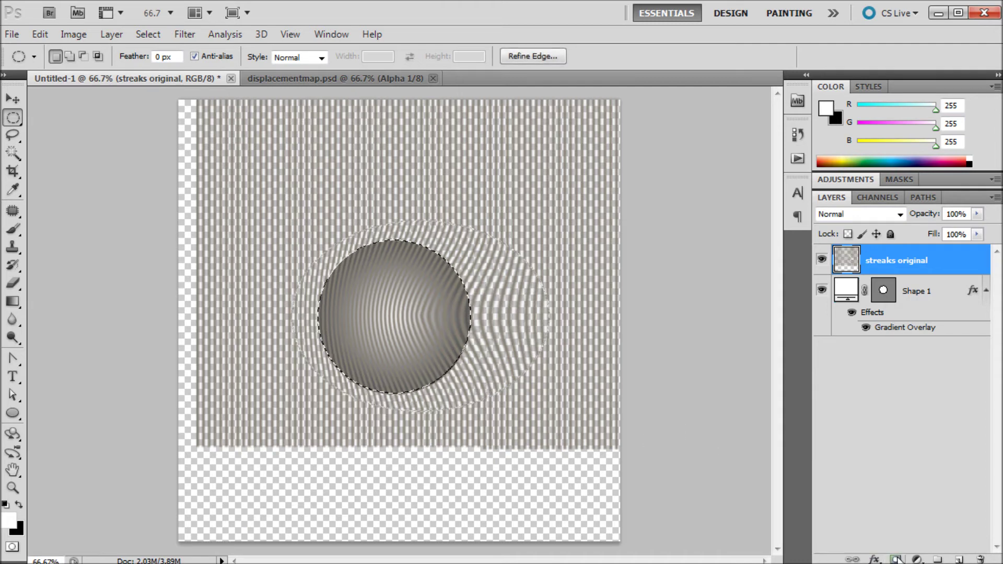
left_click(895, 559)
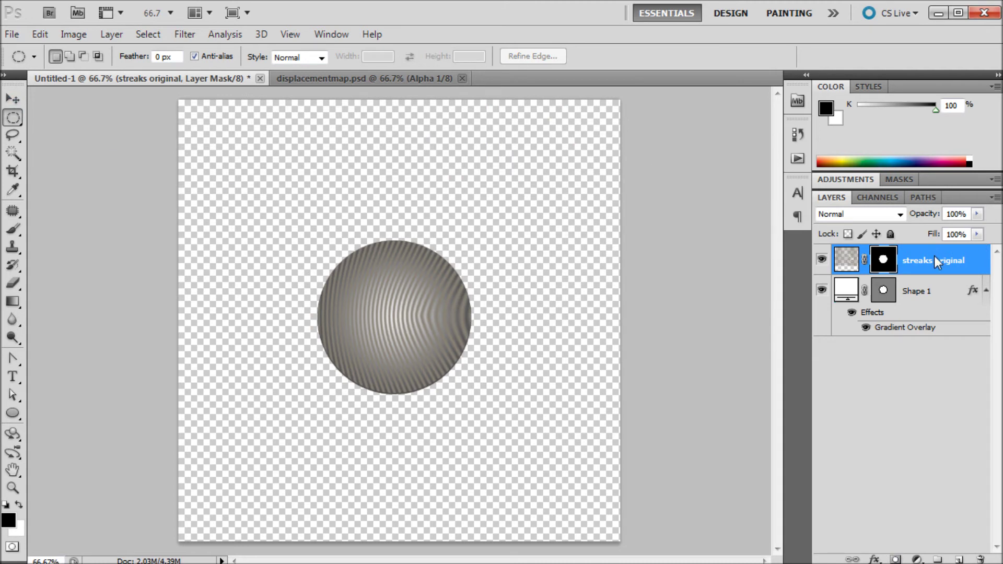
Step: Drag the streaks layer's opacity down from about 79% to 46%
left_click(976, 213)
left_click_drag(976, 231, 961, 225)
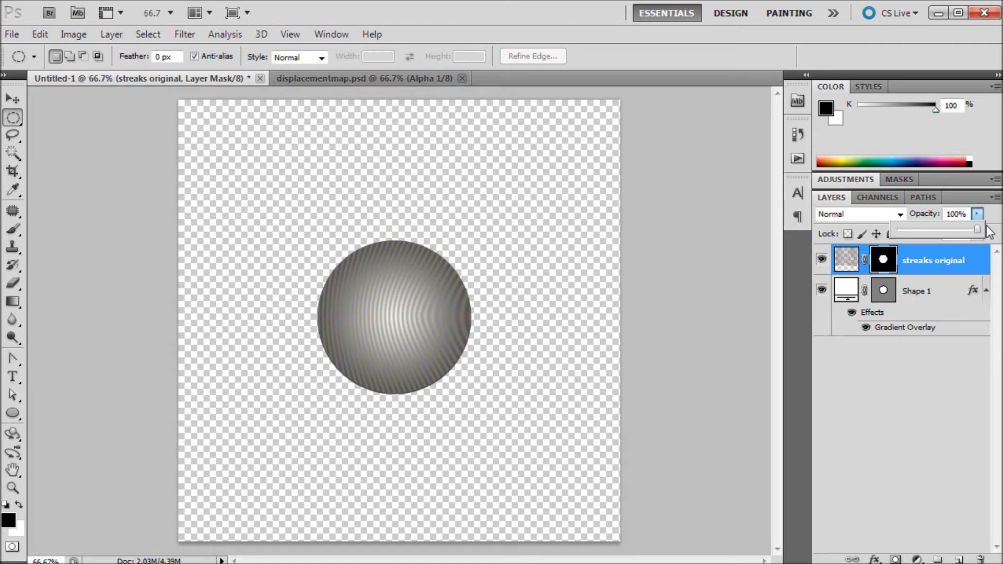
left_click(846, 259)
left_click(977, 215)
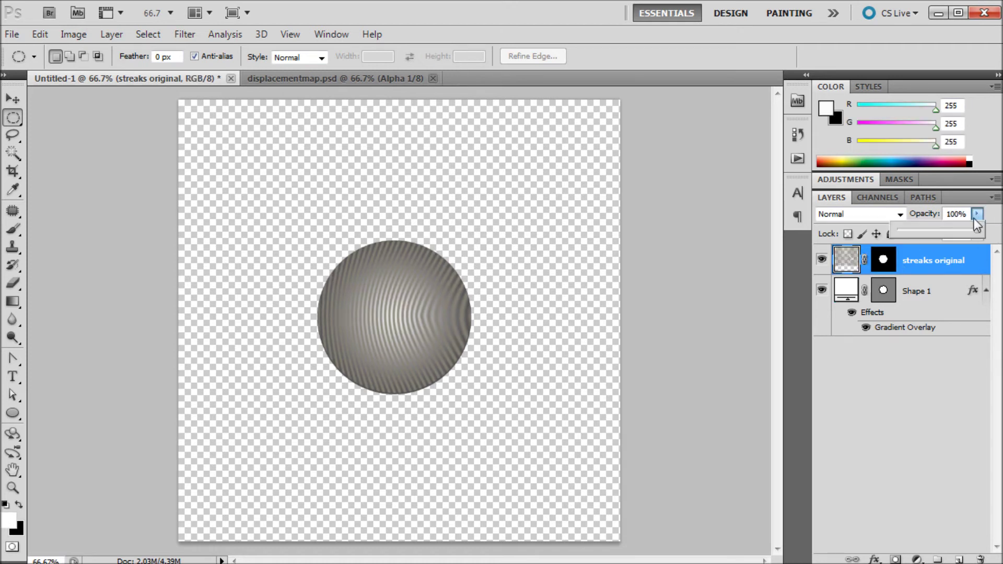
left_click_drag(954, 229, 934, 232)
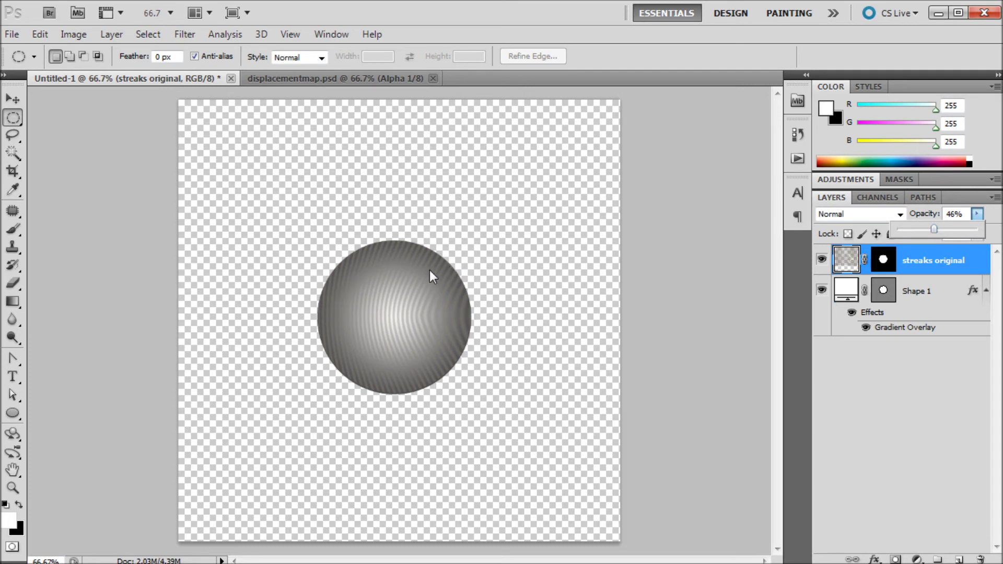
scroll(429, 277, "up", 5, "alt")
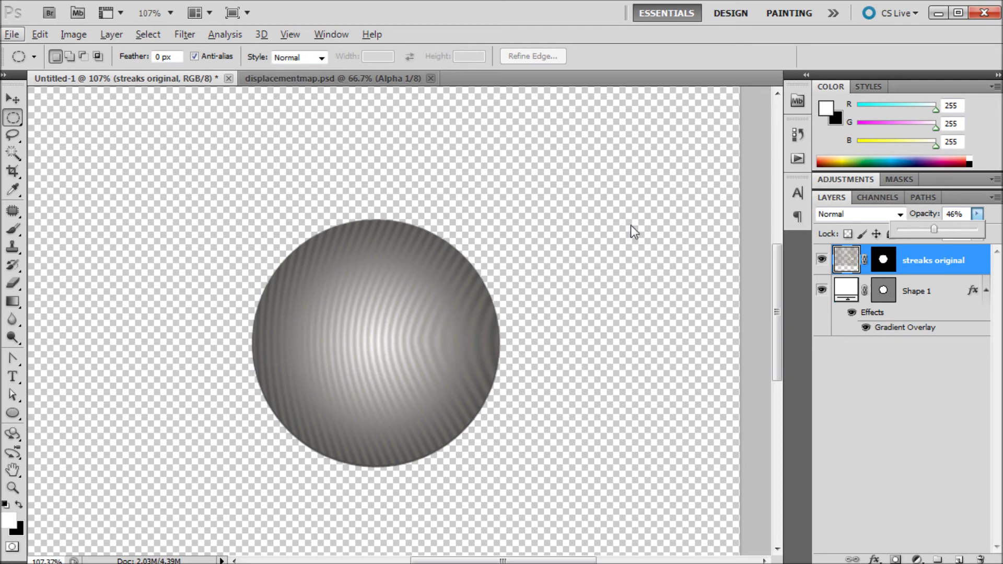
left_click(888, 361)
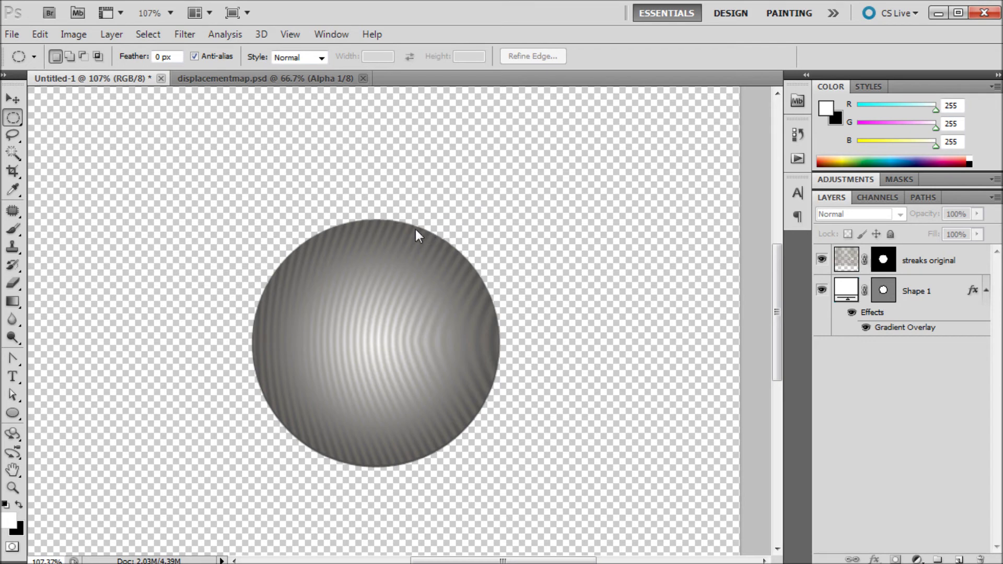
scroll(416, 229, "down", 3)
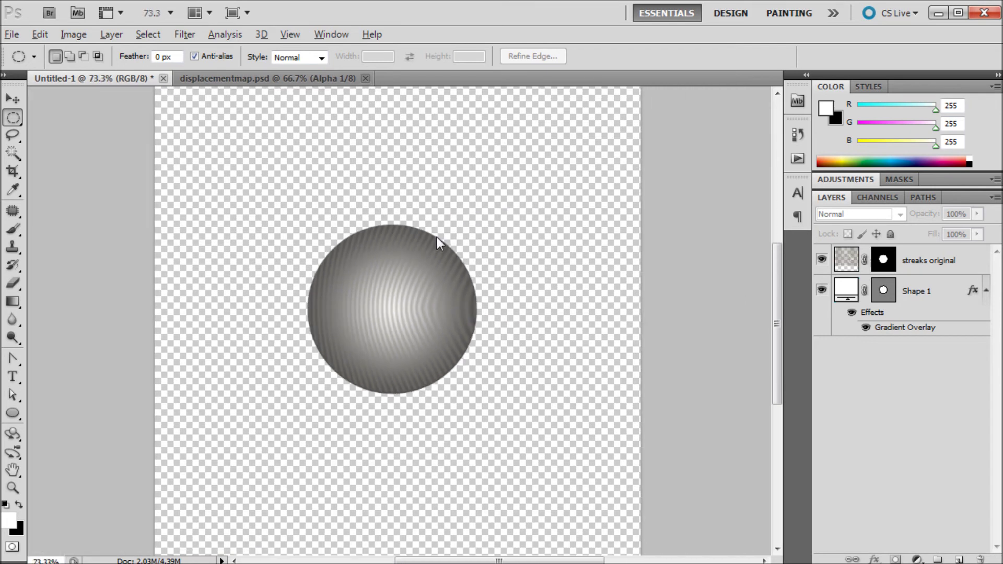
key("alt")
scroll(515, 343, "down", 1)
scroll(459, 353, "up", 2)
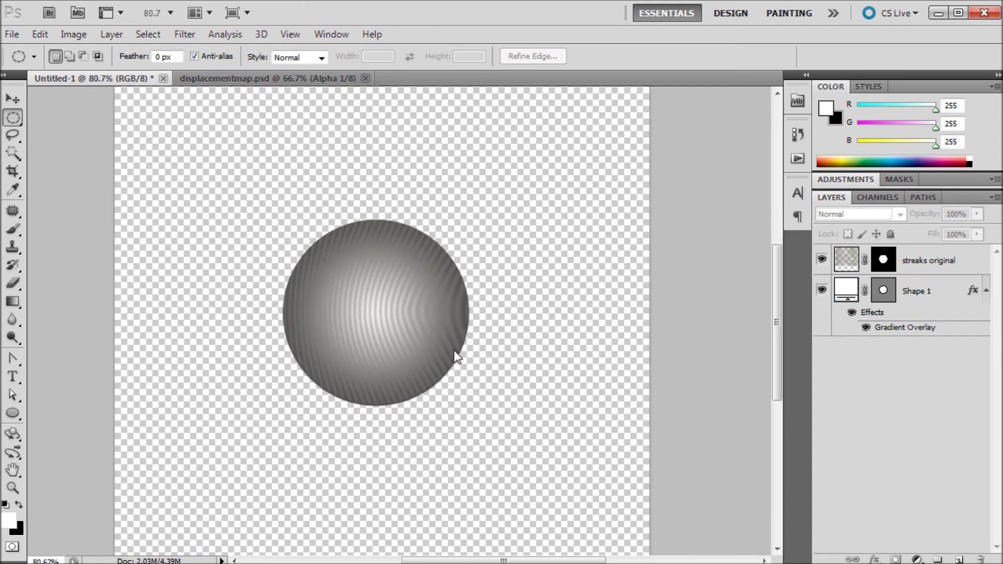
scroll(477, 342, "down", 1)
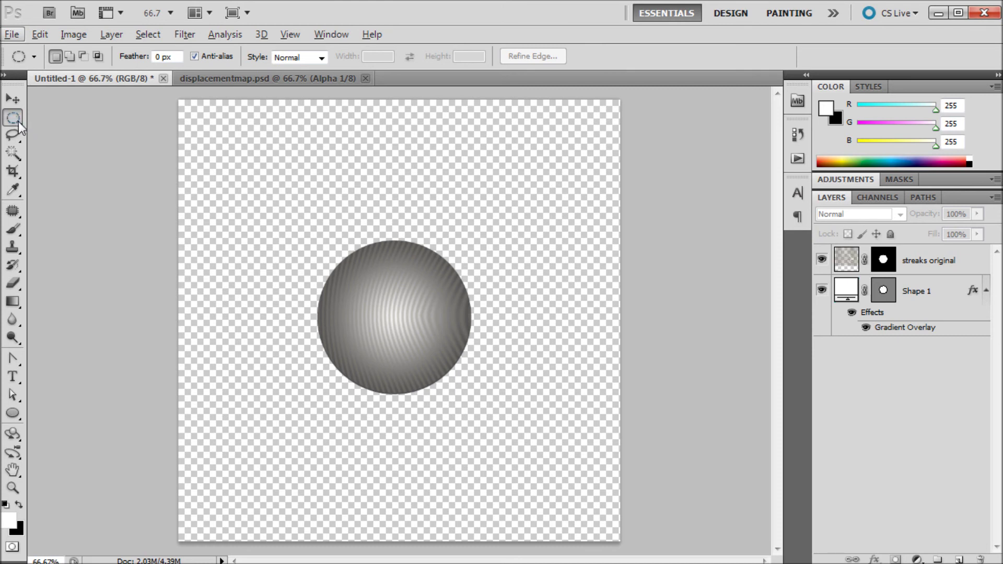
left_click(920, 260)
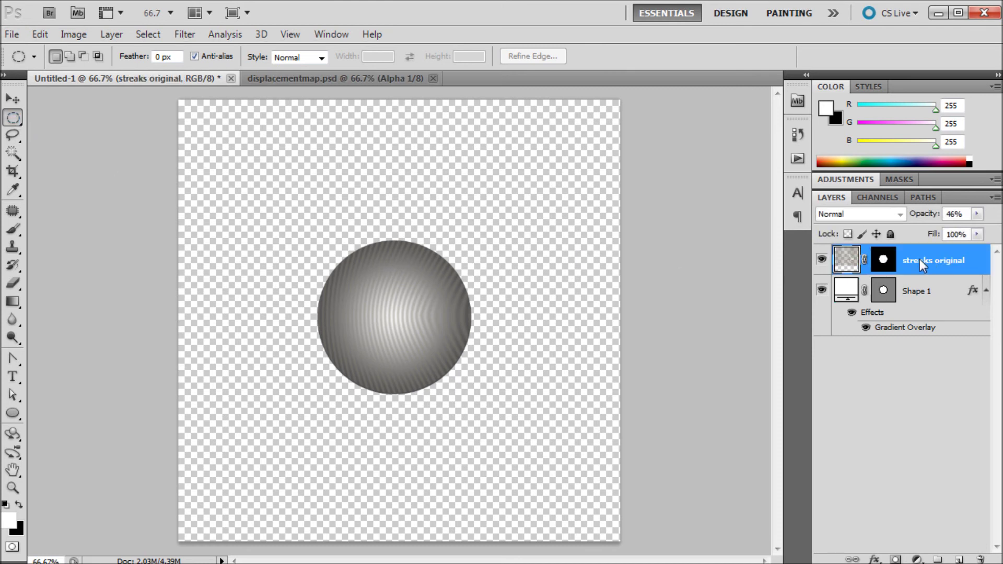